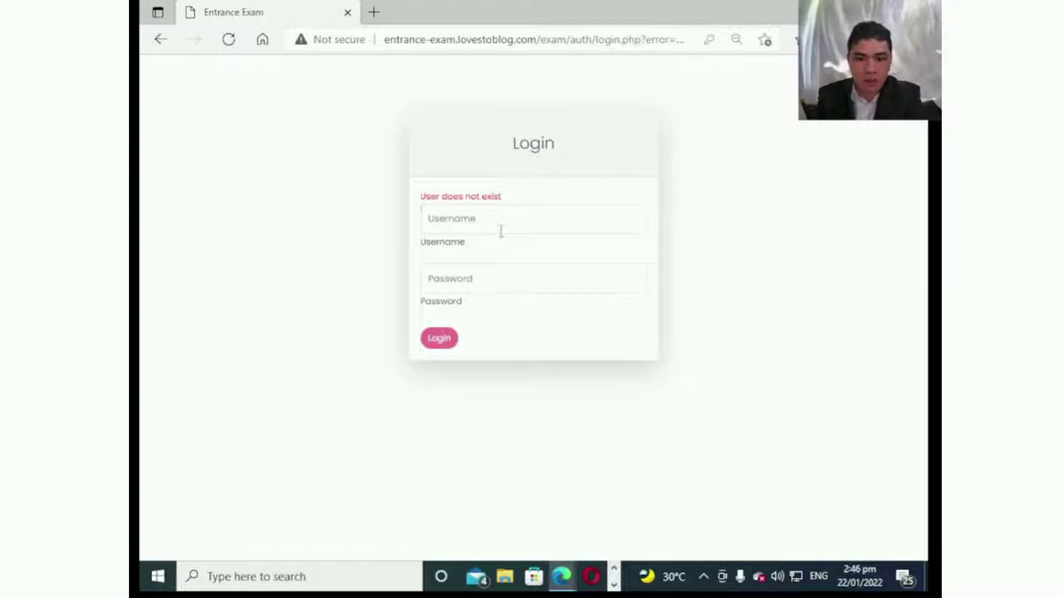
Log in to the admin account with the Admin username and its password.
click(498, 227)
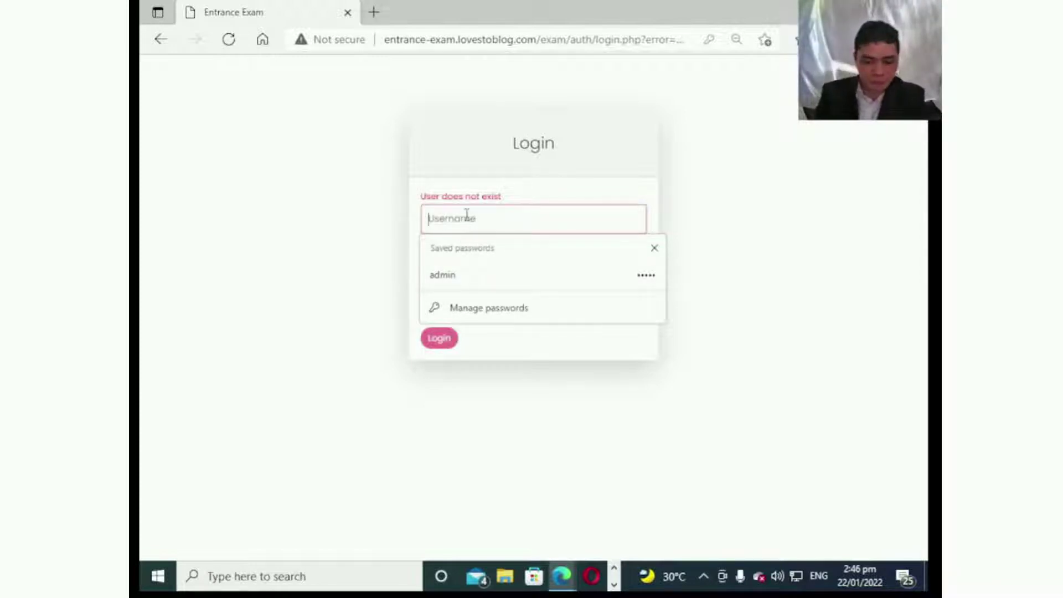
text(Rino)
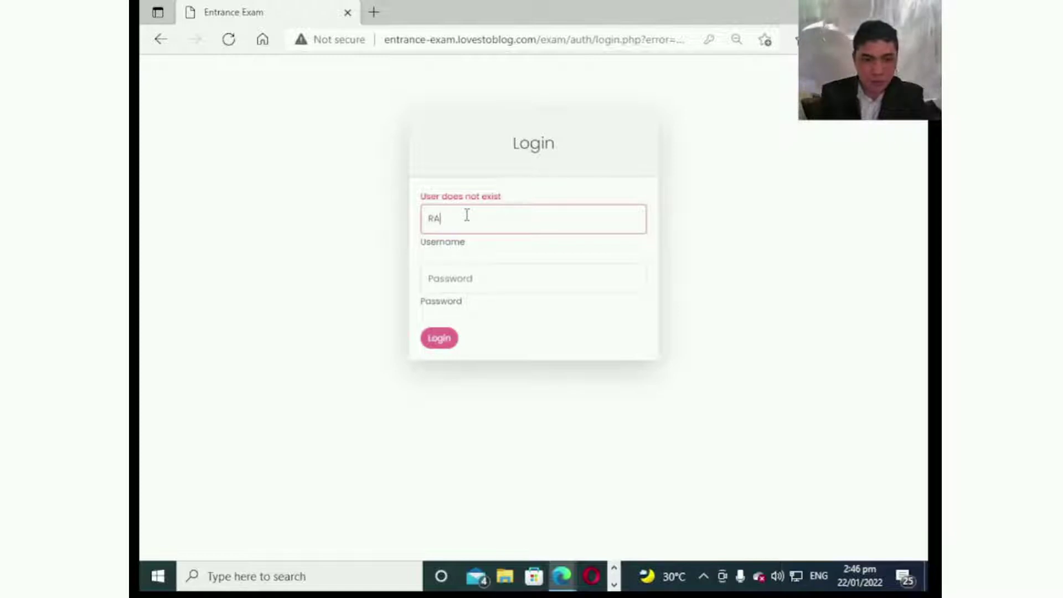
key(BackSpace)
key(BackSpace)
text(Admin)
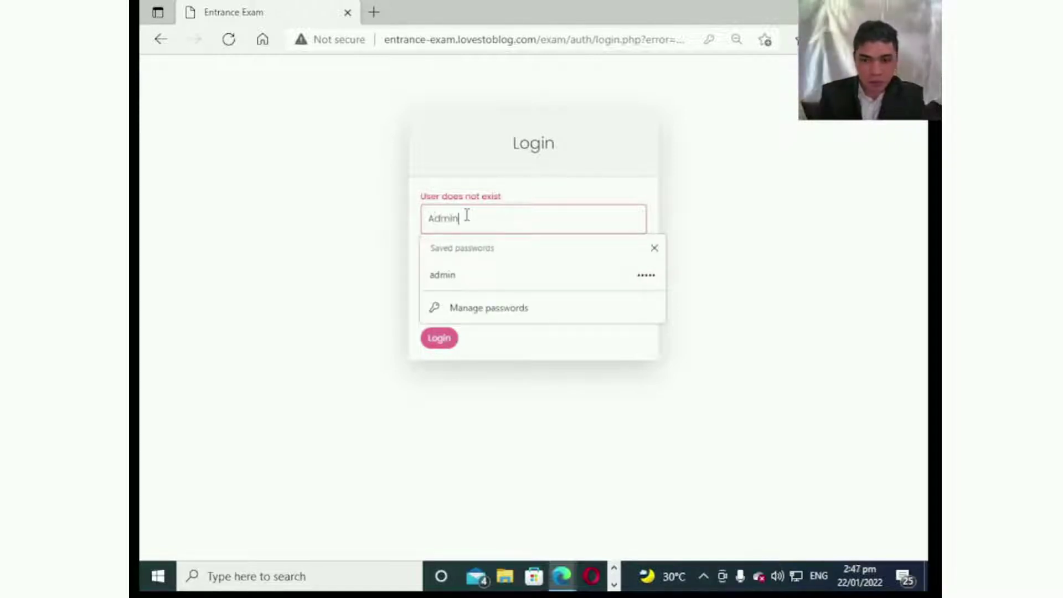
key(Tab)
text(ad)
key(BackSpace)
key(BackSpace)
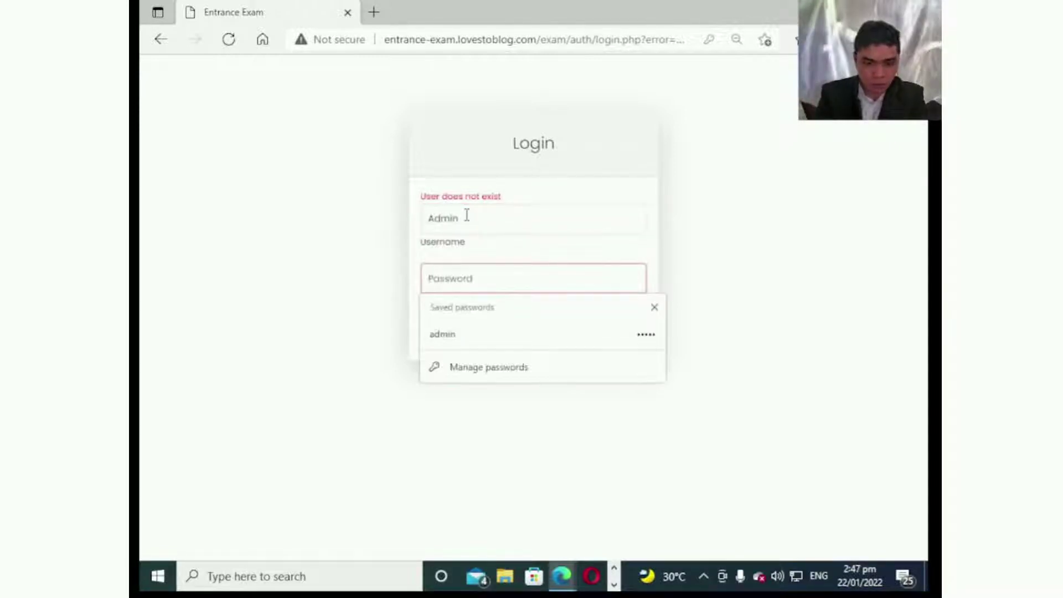
text(admin)
key(Return)
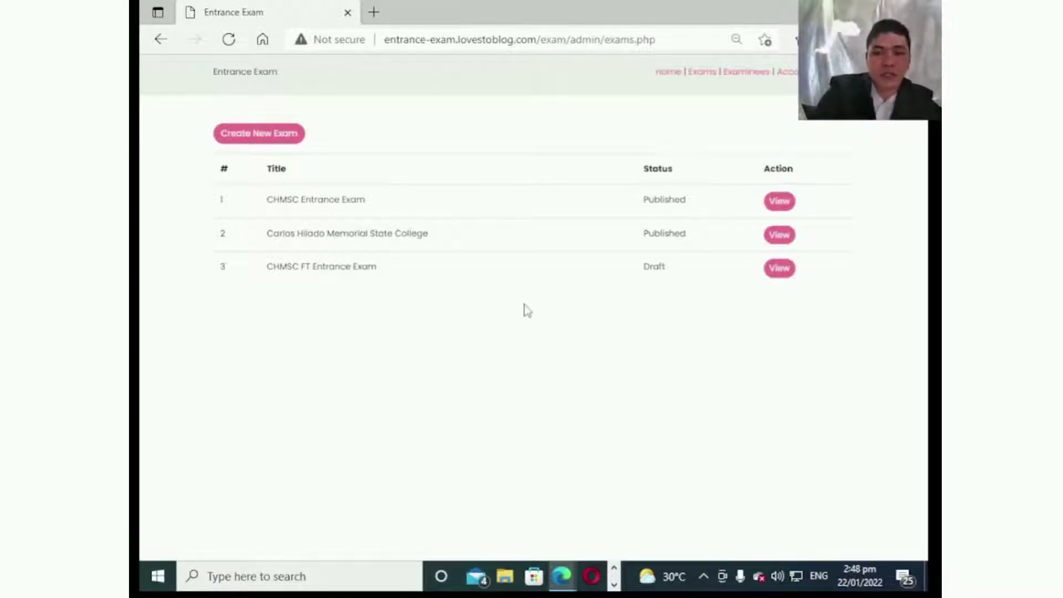
Go through Examinees to the Accounts page listing the user accounts.
click(746, 73)
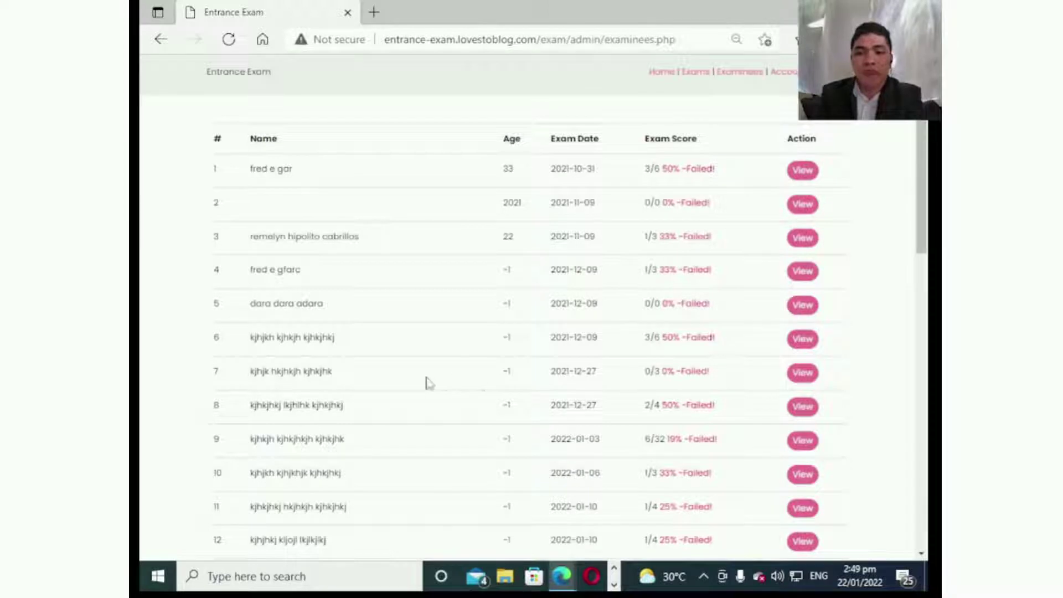
click(795, 77)
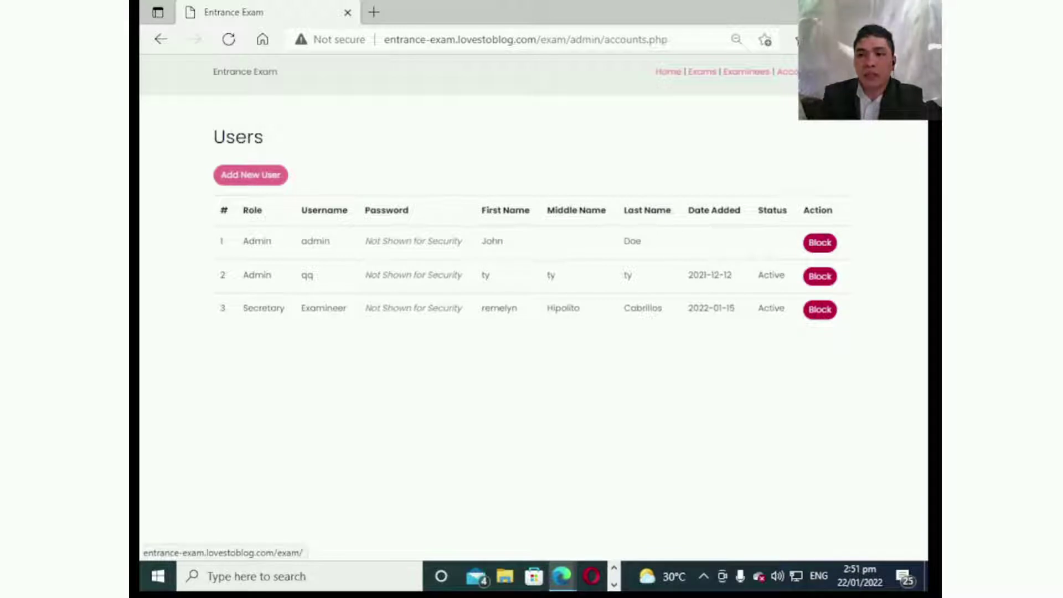
click(836, 71)
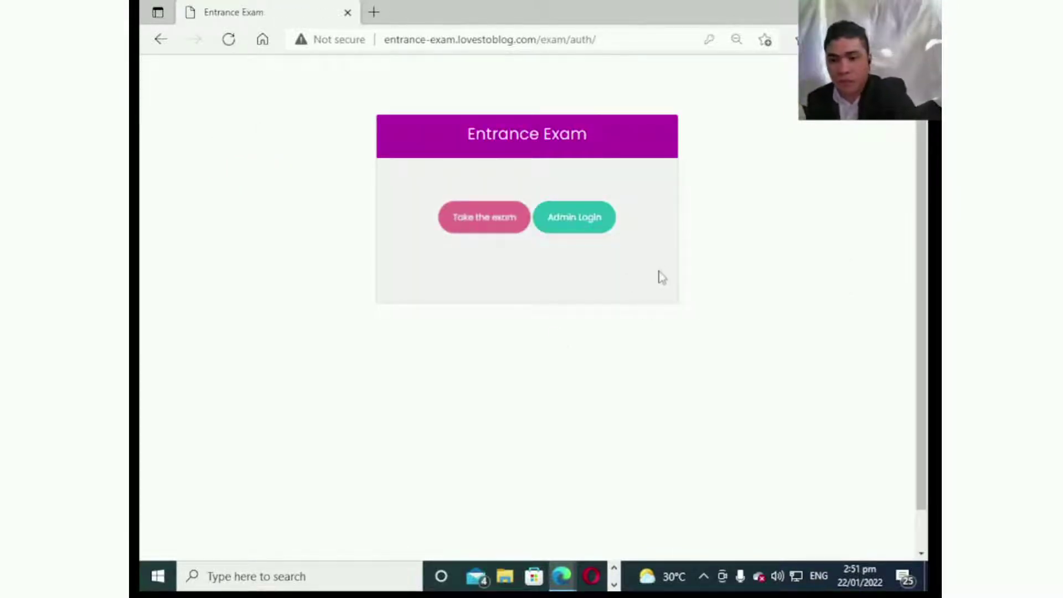
click(572, 229)
click(482, 310)
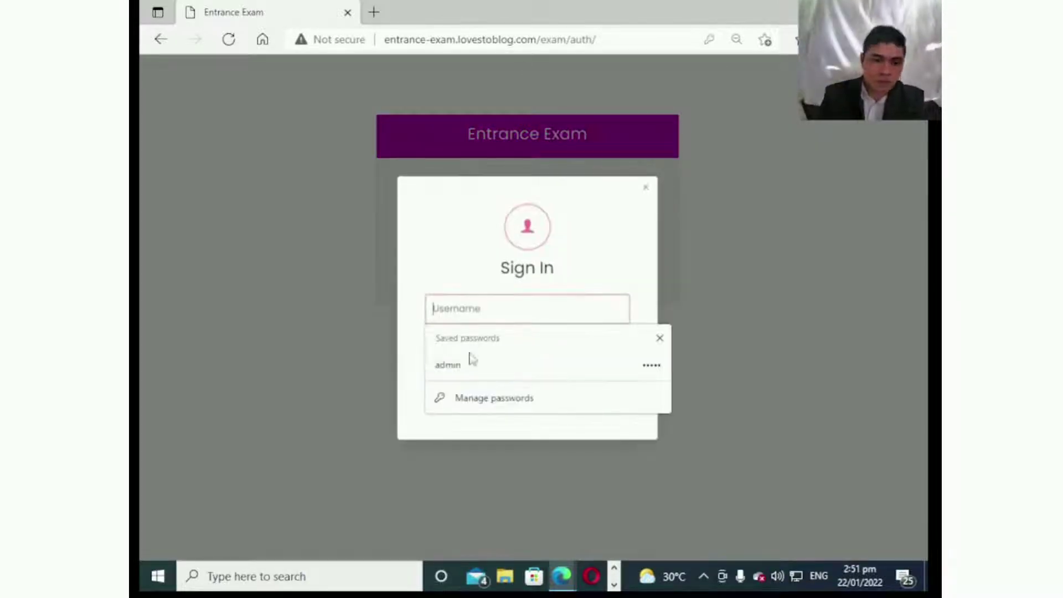
click(470, 365)
click(486, 397)
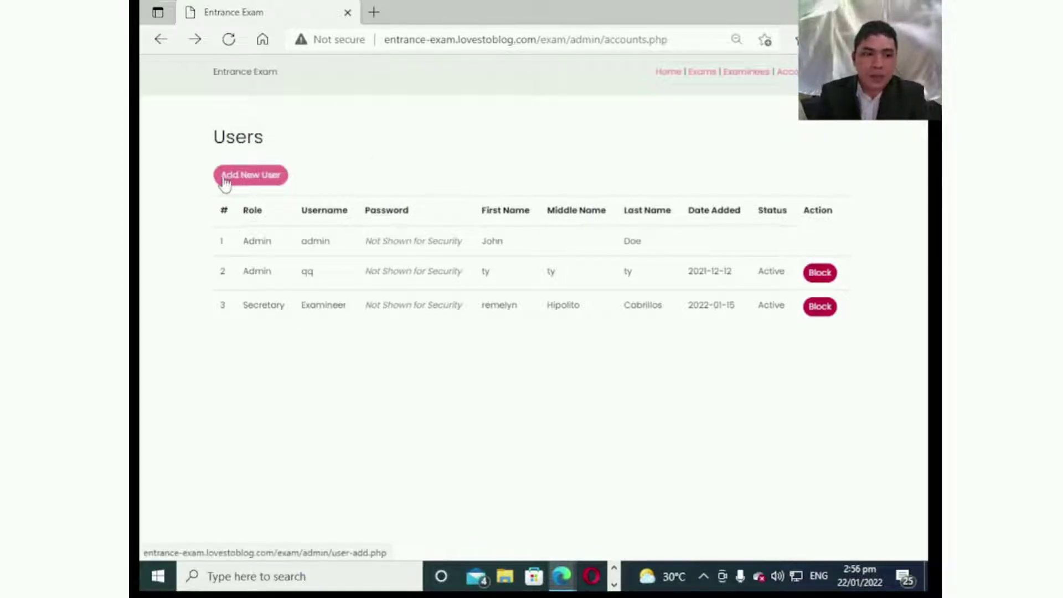
Add a new user with a username, first, middle and last names, and the Examiner role.
click(258, 178)
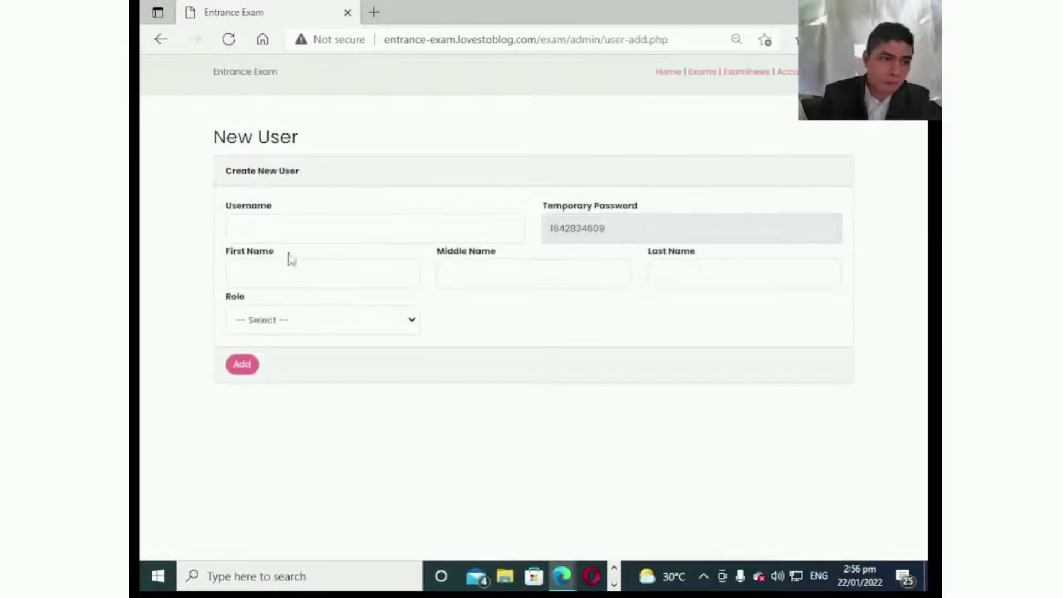
click(294, 227)
text(Rino)
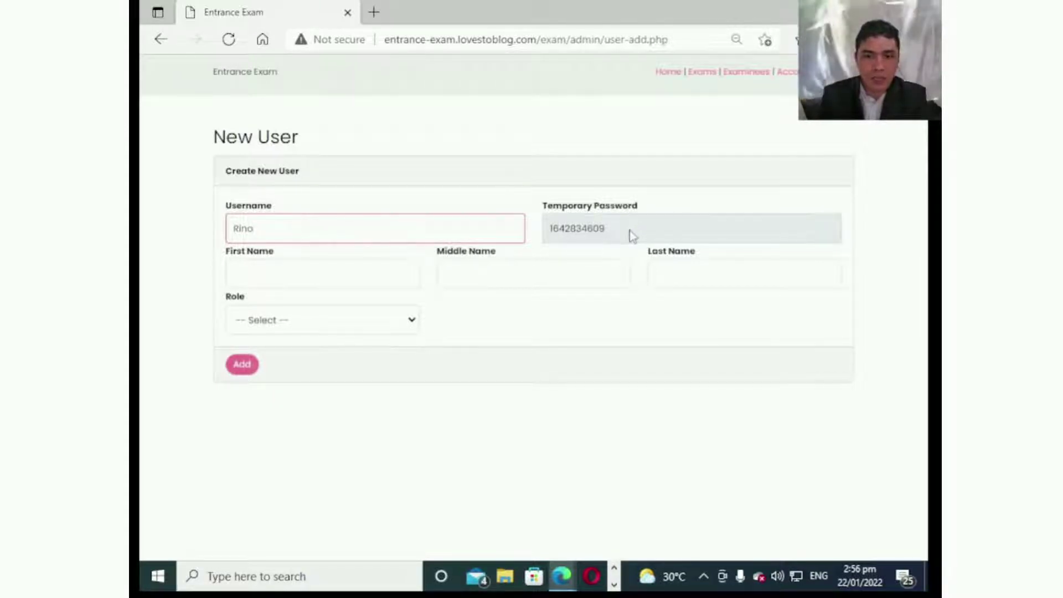
click(339, 281)
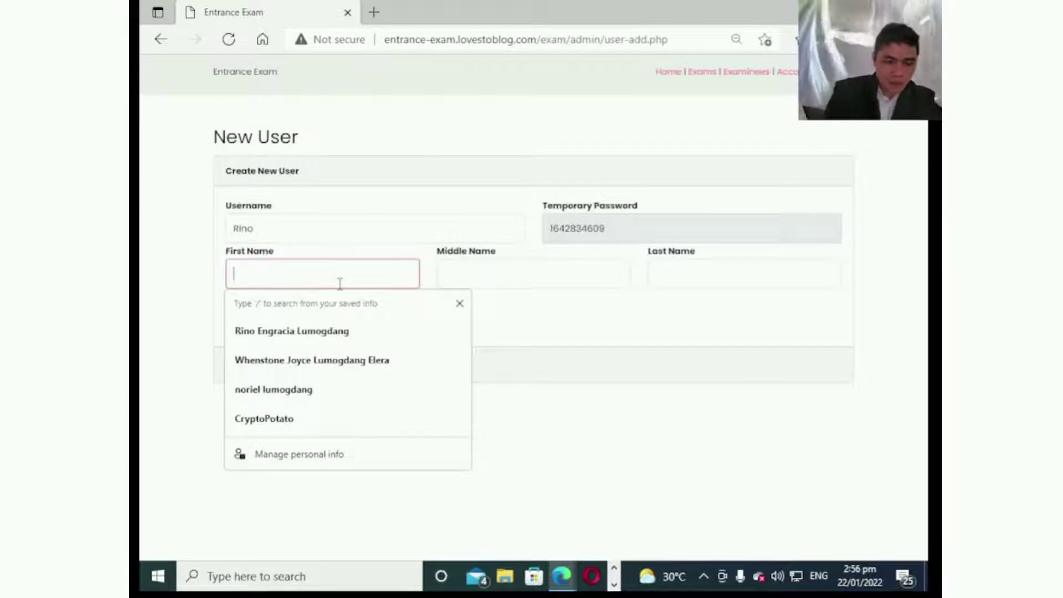
key(Tab)
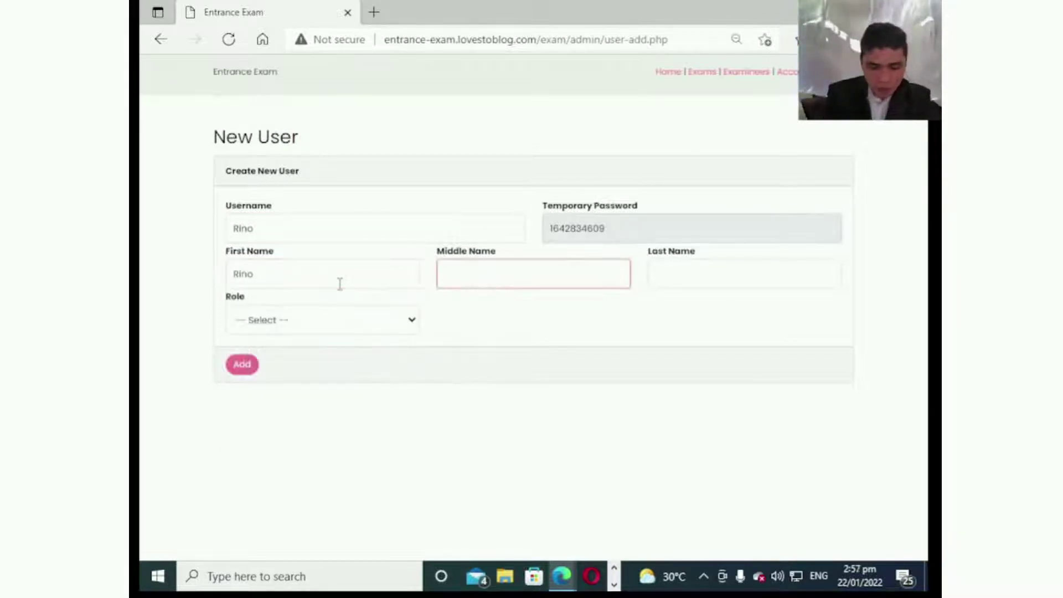
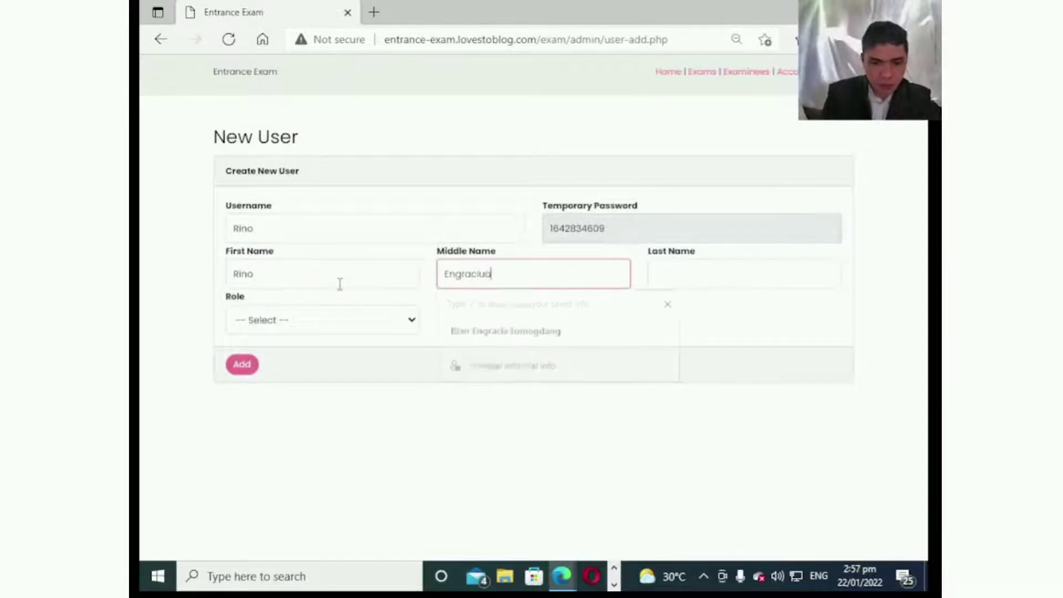
key(Tab)
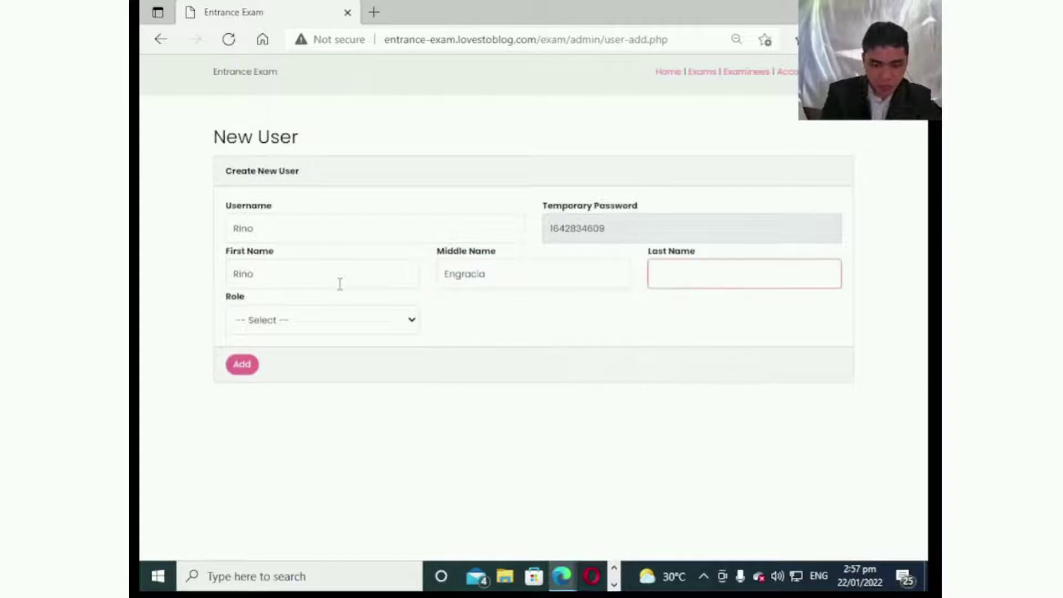
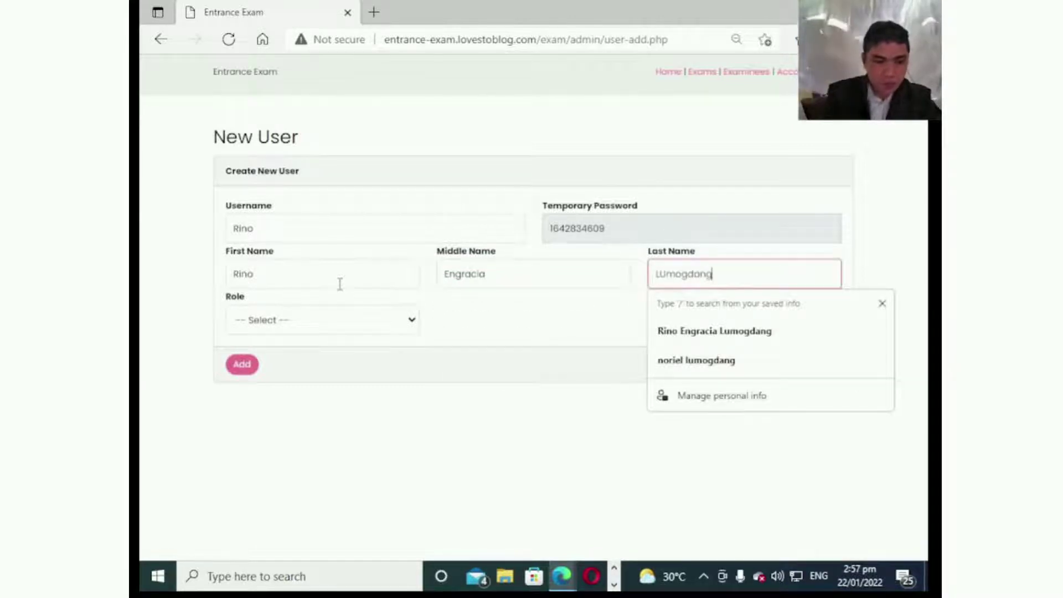
click(306, 326)
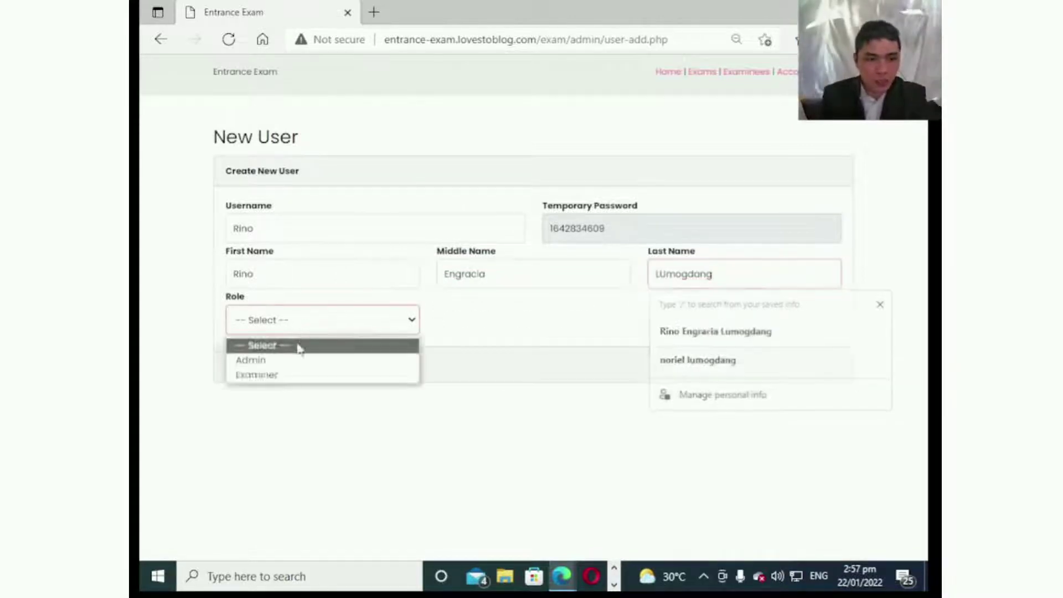
click(309, 377)
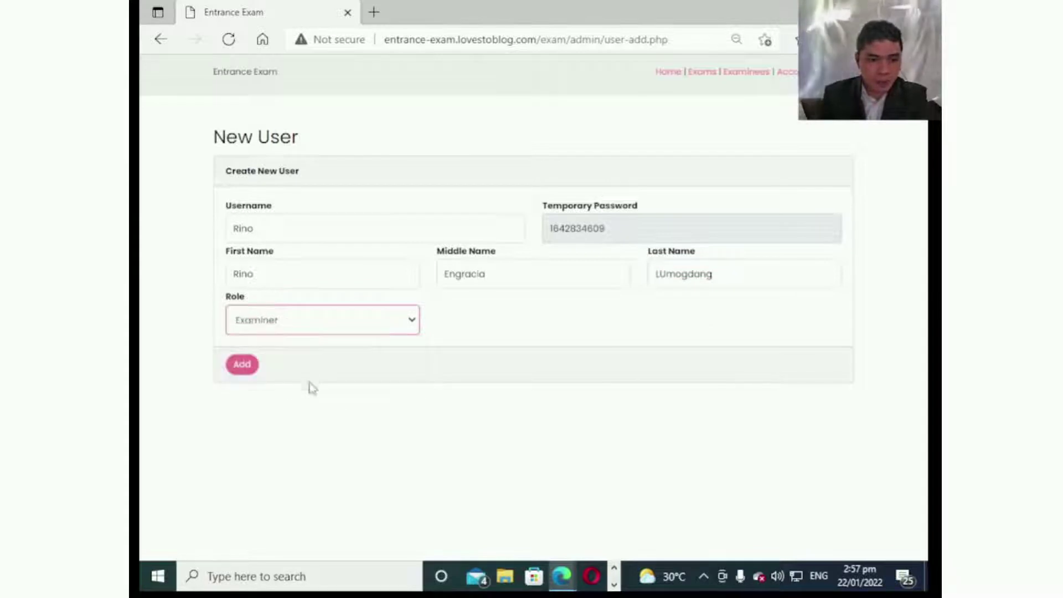
click(247, 371)
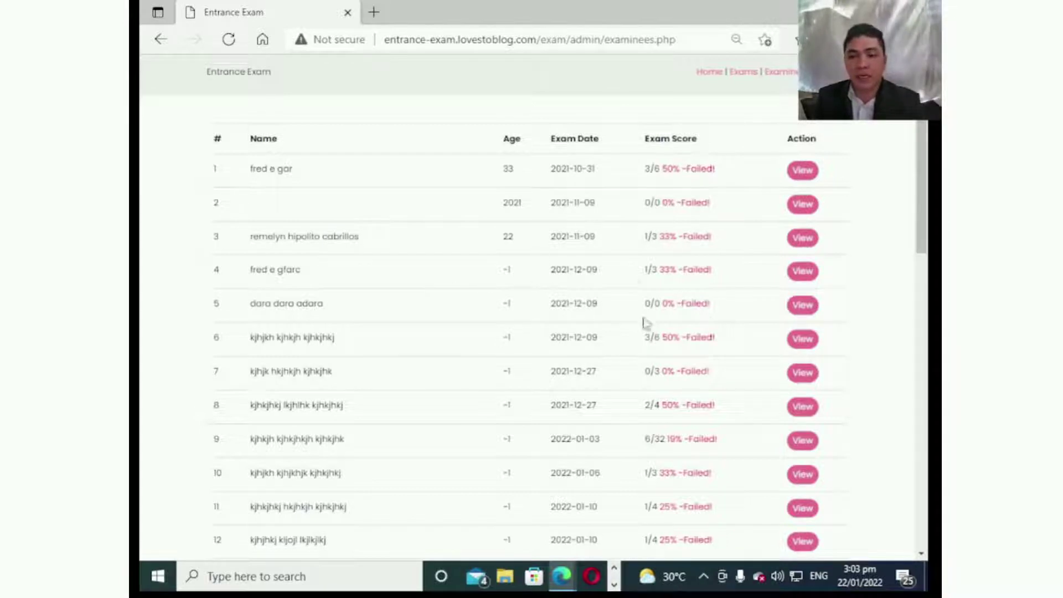
Review the first examinee's result details, then return and open the Exams list.
click(802, 170)
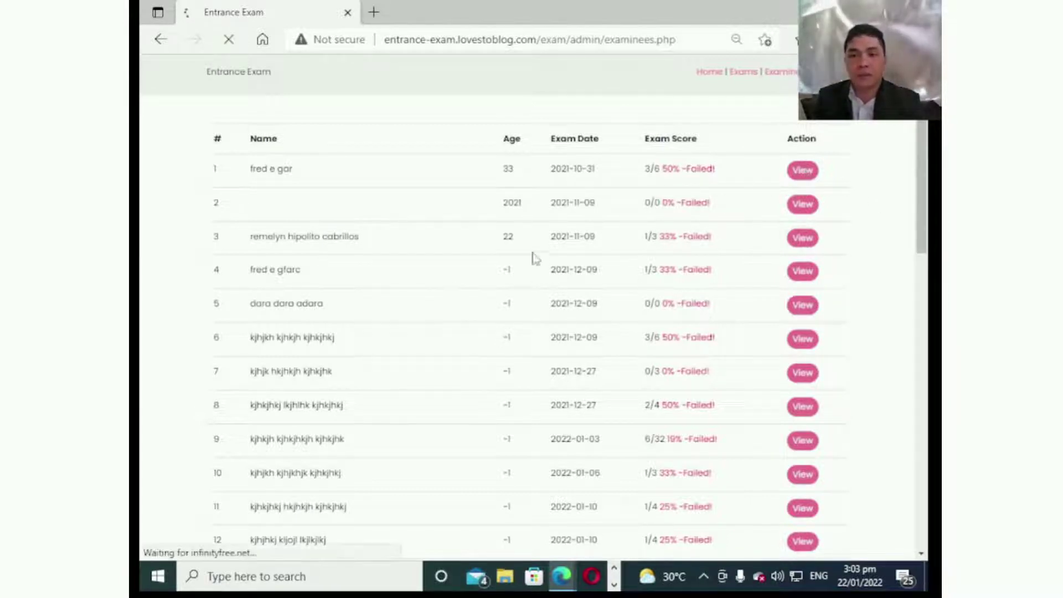
scroll(381, 242, down, 2)
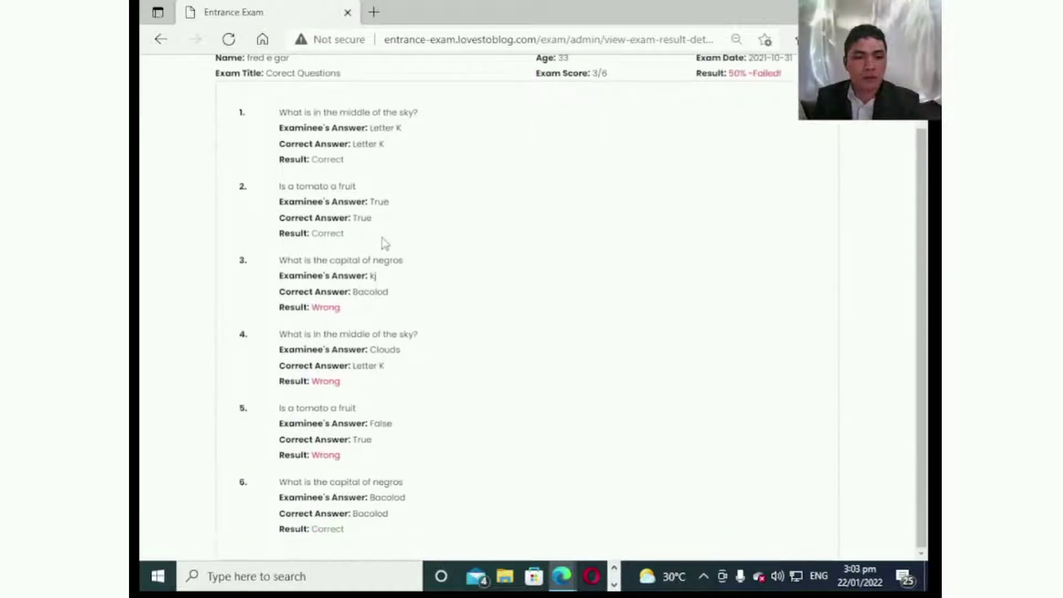
scroll(360, 253, up, 2)
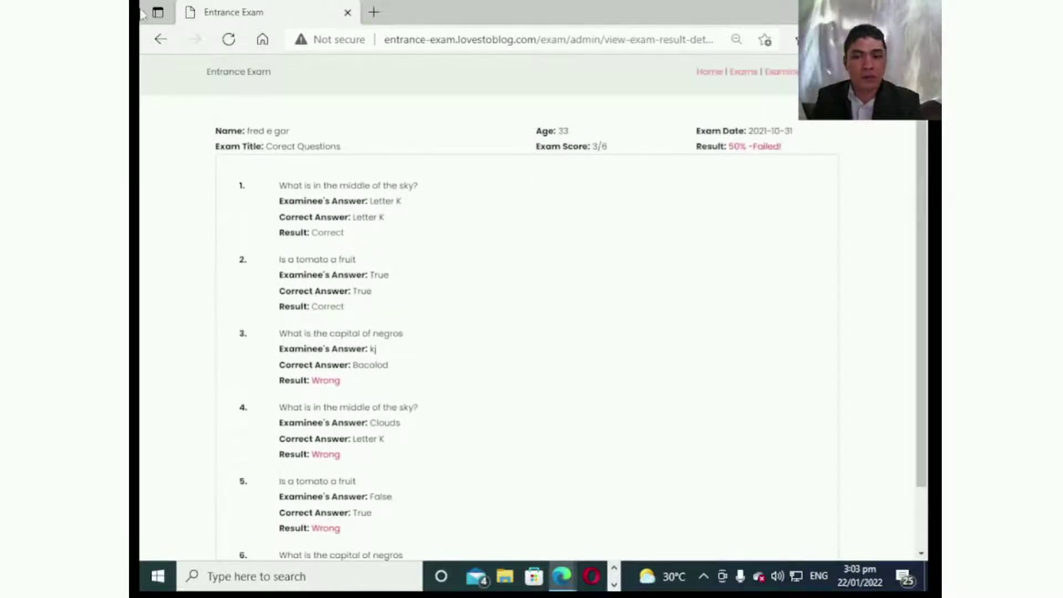
click(169, 39)
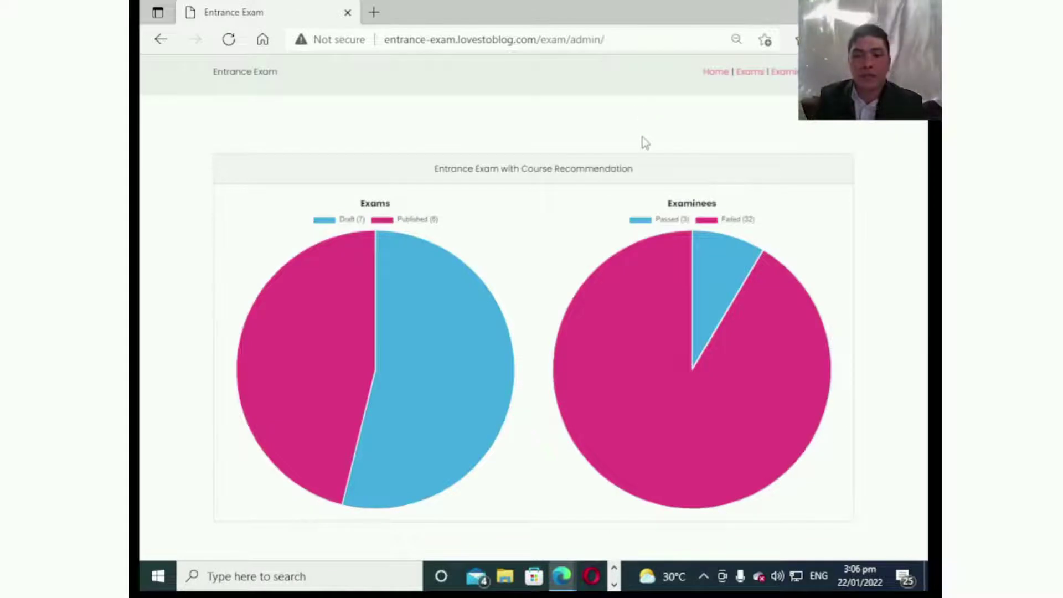
click(752, 74)
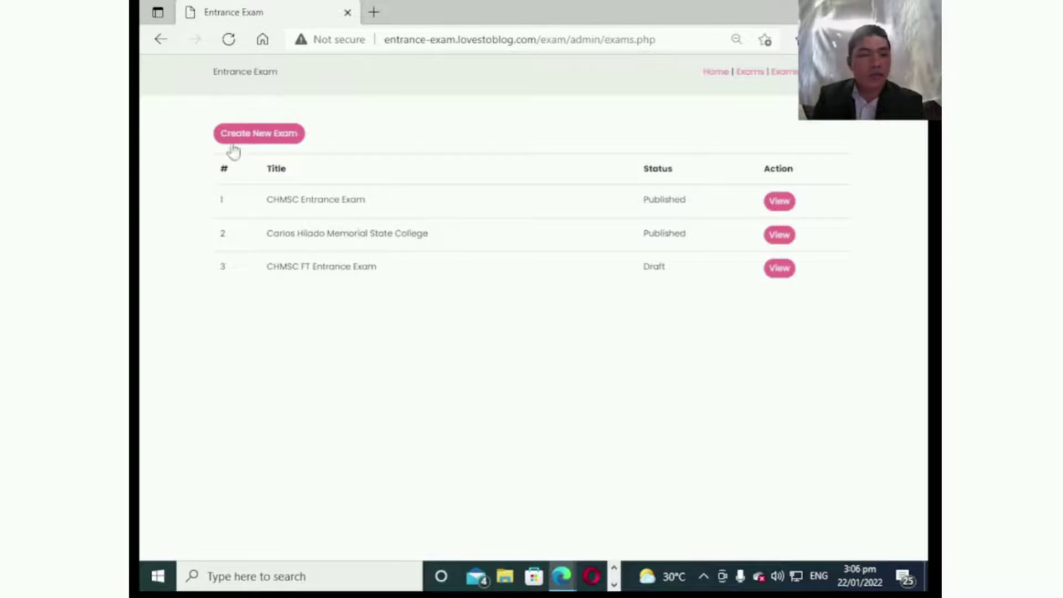
Create a new exam titled 'CHMSC FT Entrance Exam'.
click(259, 136)
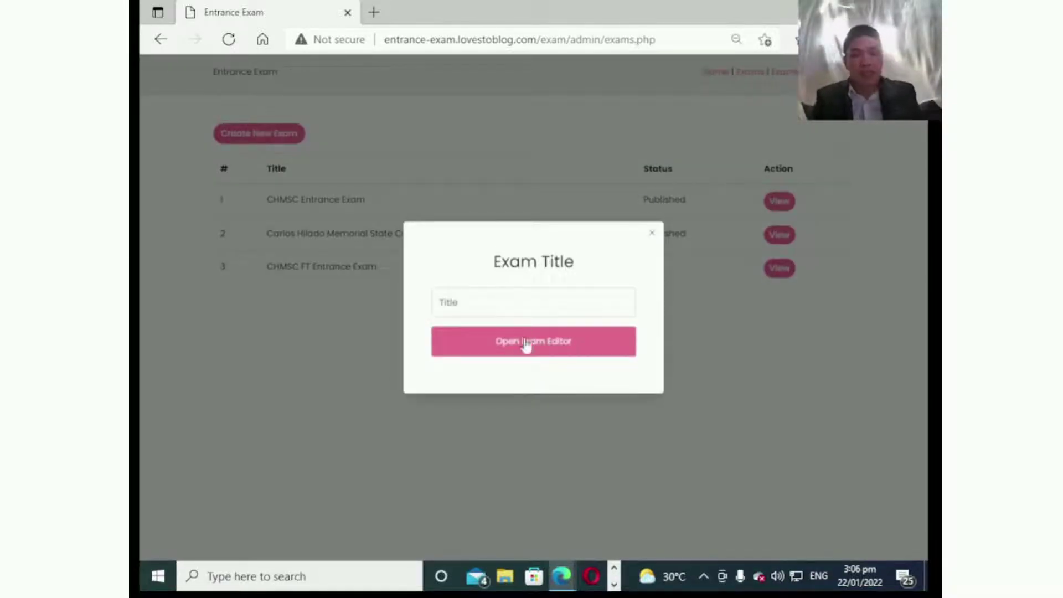
click(507, 312)
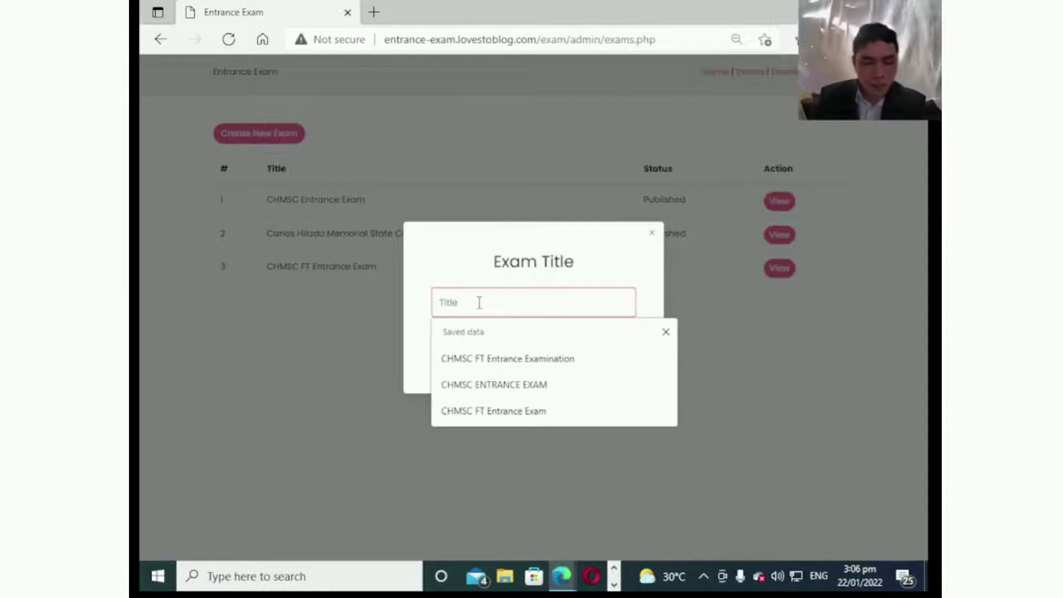
text(CHM)
text(SC FT)
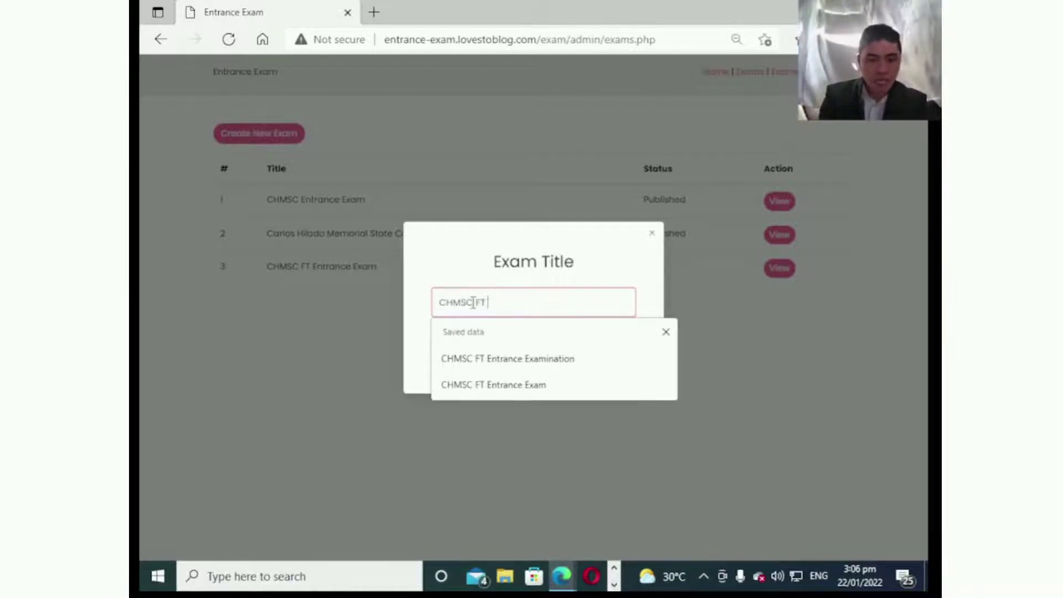
text( Entrance E)
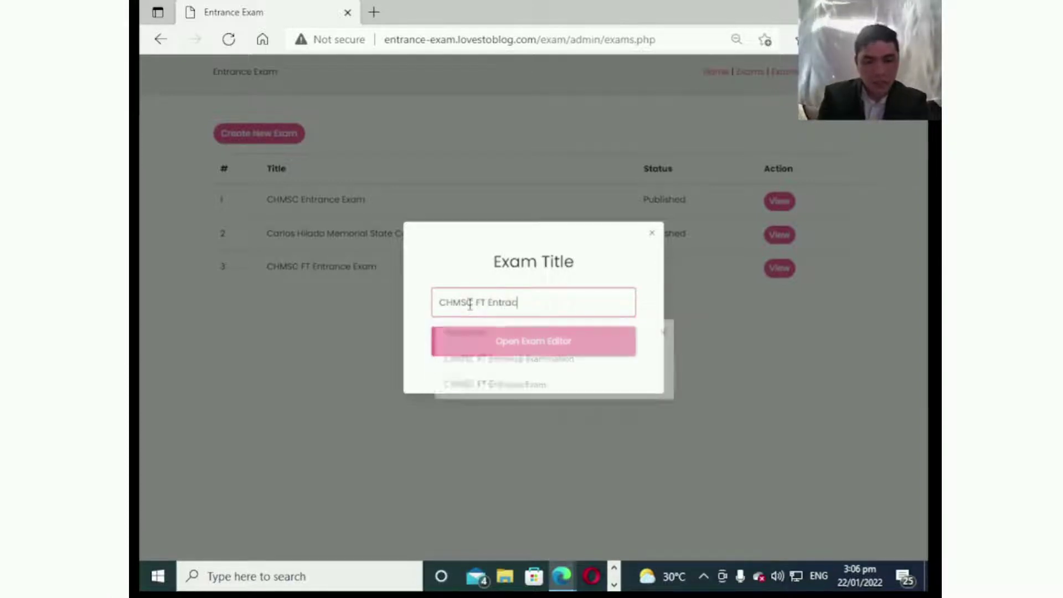
text(xam)
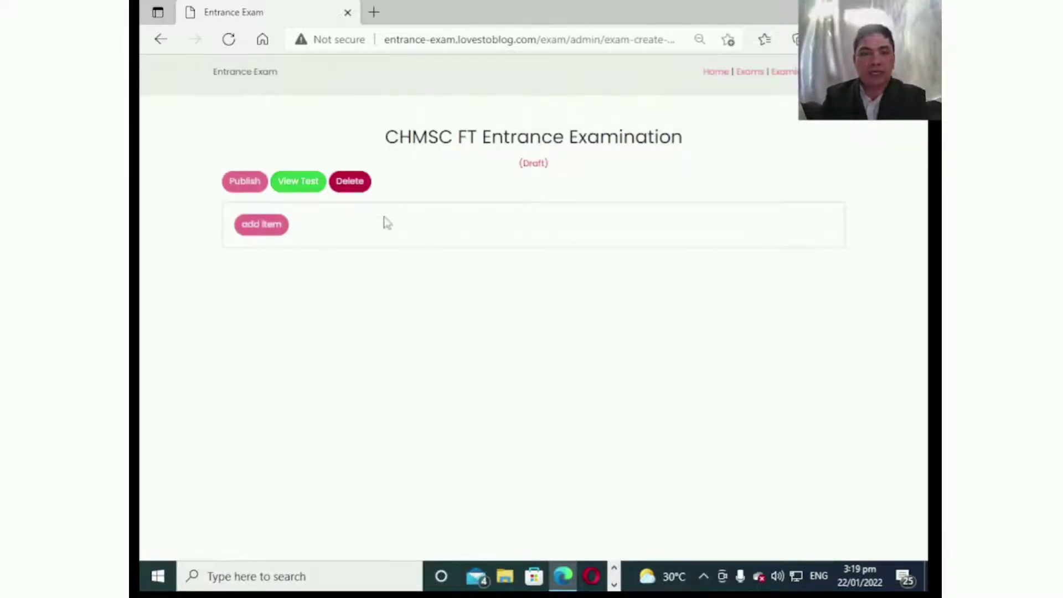
Add an Instruction item 'Please Read The Question Carefully' with a 10-second time limit.
click(262, 228)
click(473, 113)
click(465, 166)
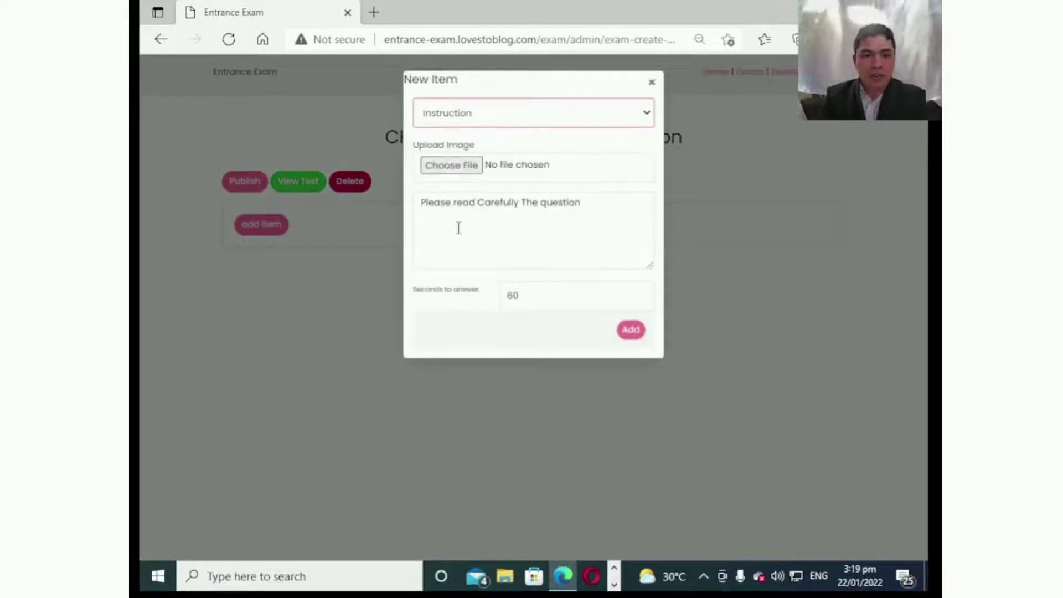
click(463, 230)
drag(600, 206, 294, 261)
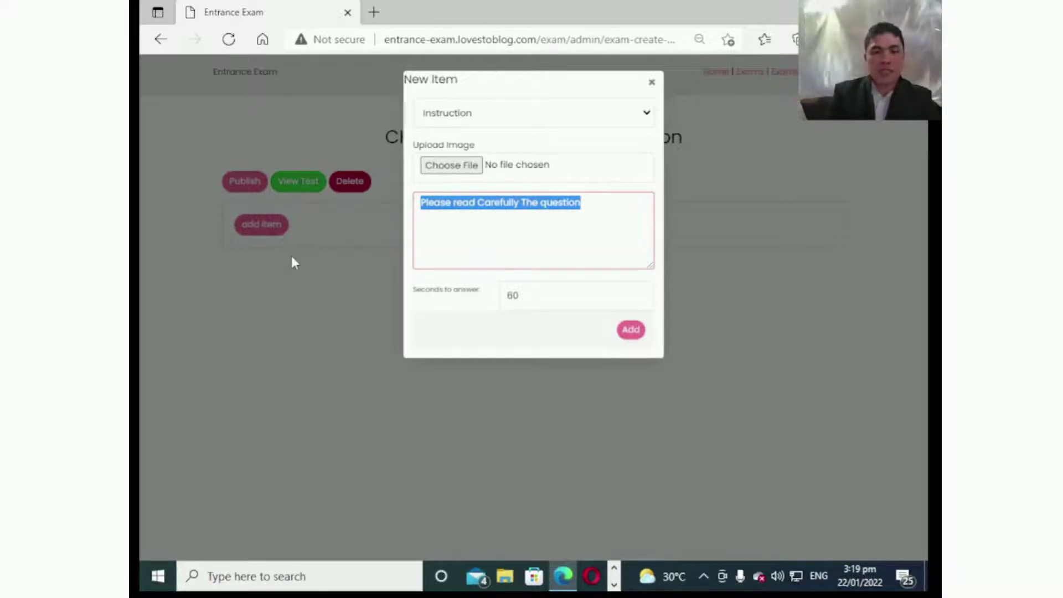
text(Please )
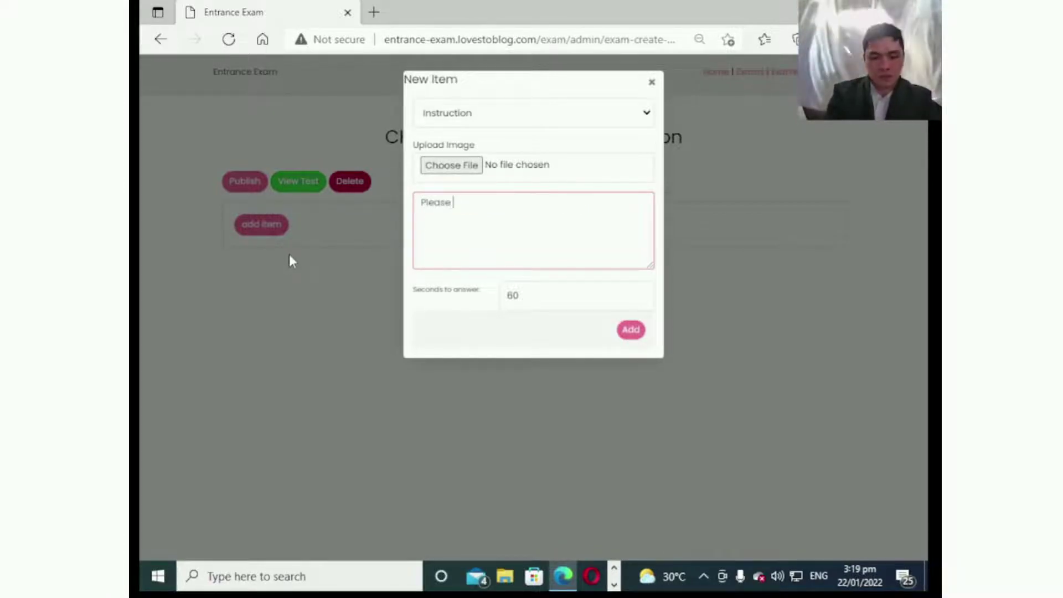
text(Read The )
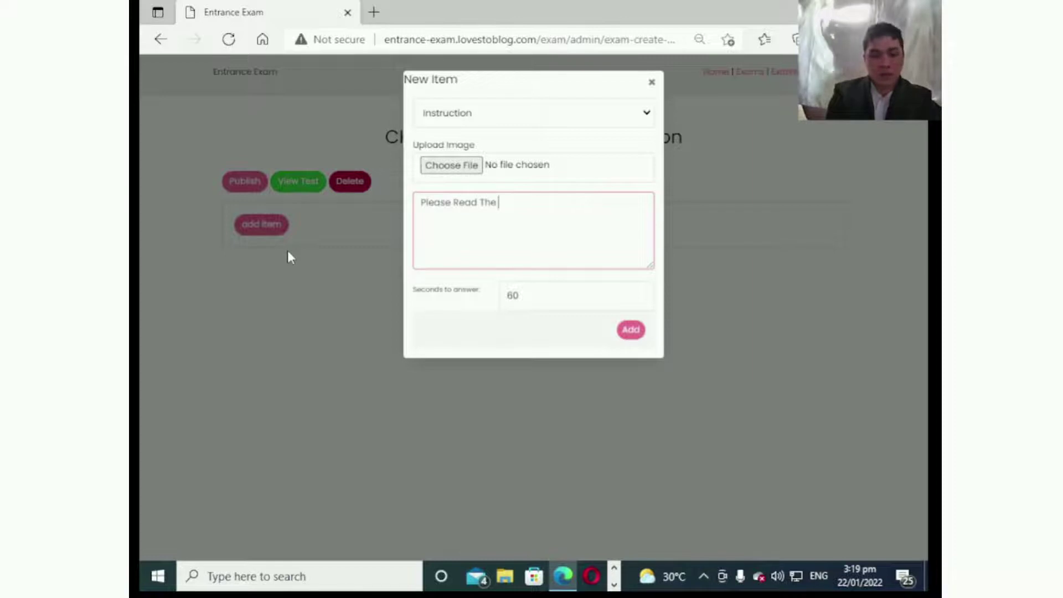
text(Questi)
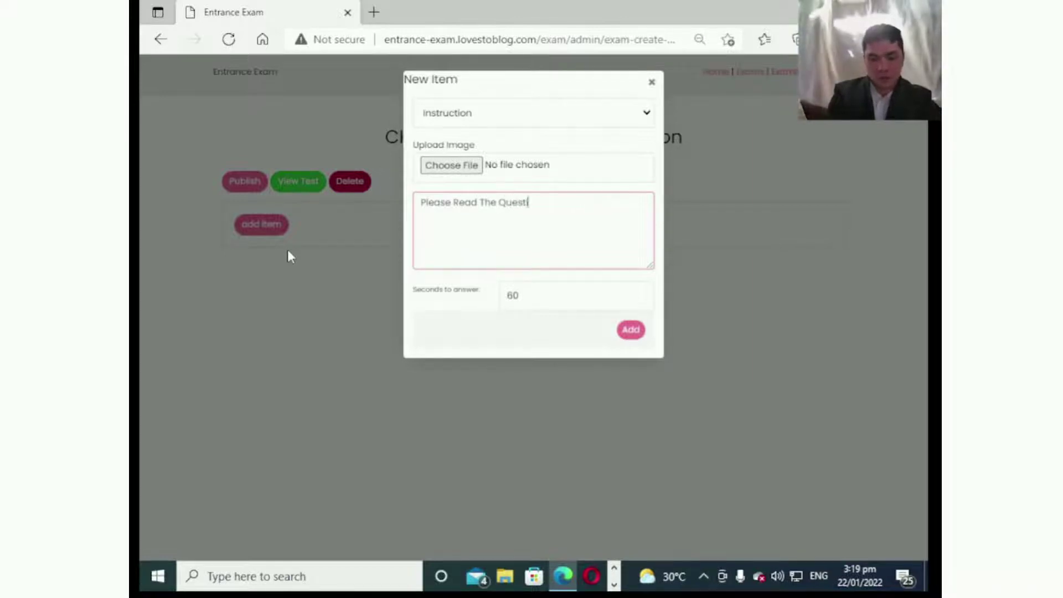
text(on Carefu)
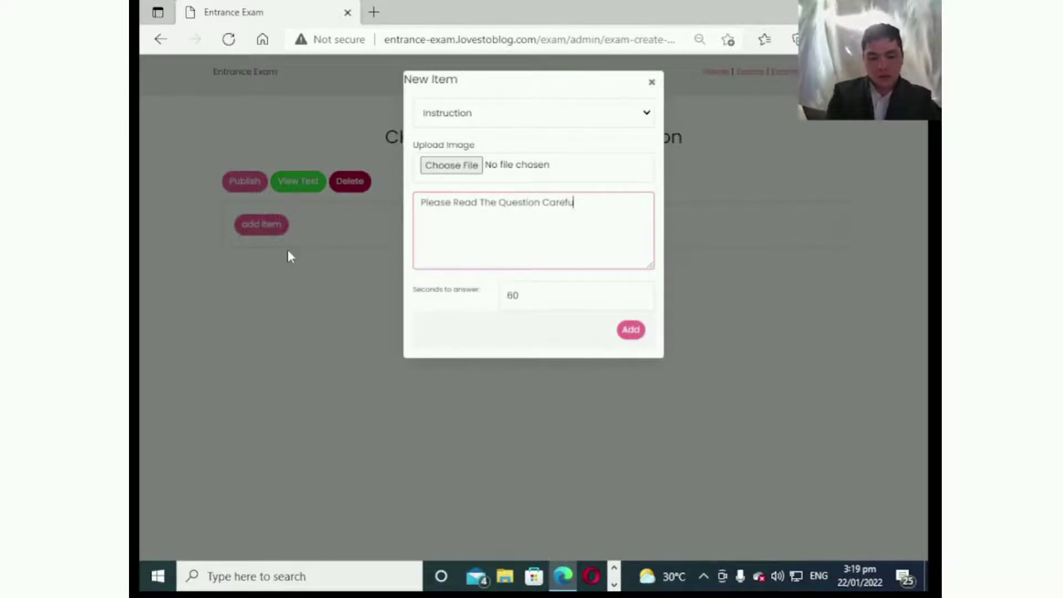
text(lly)
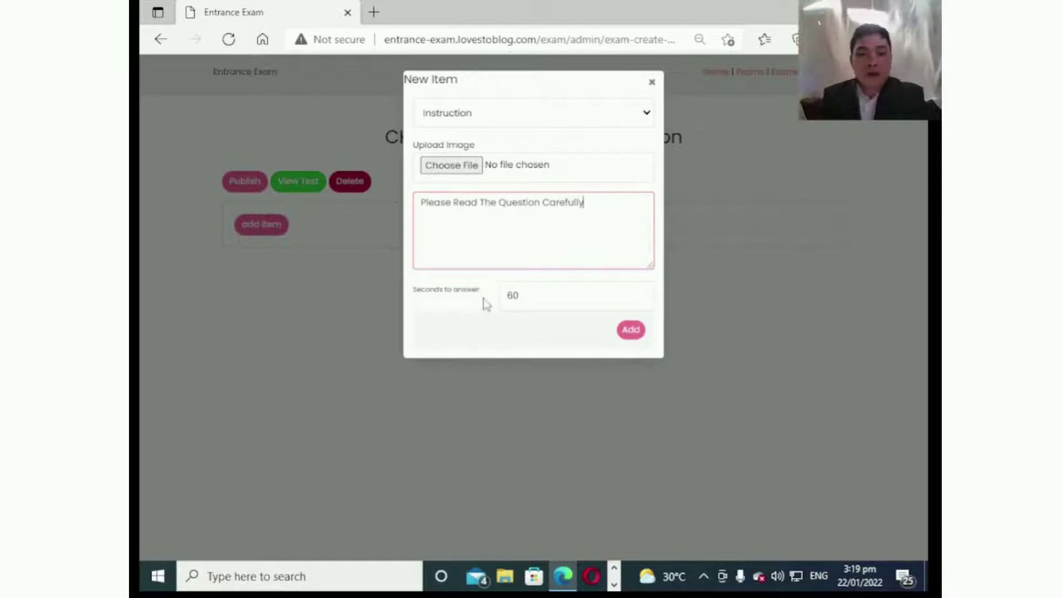
click(569, 320)
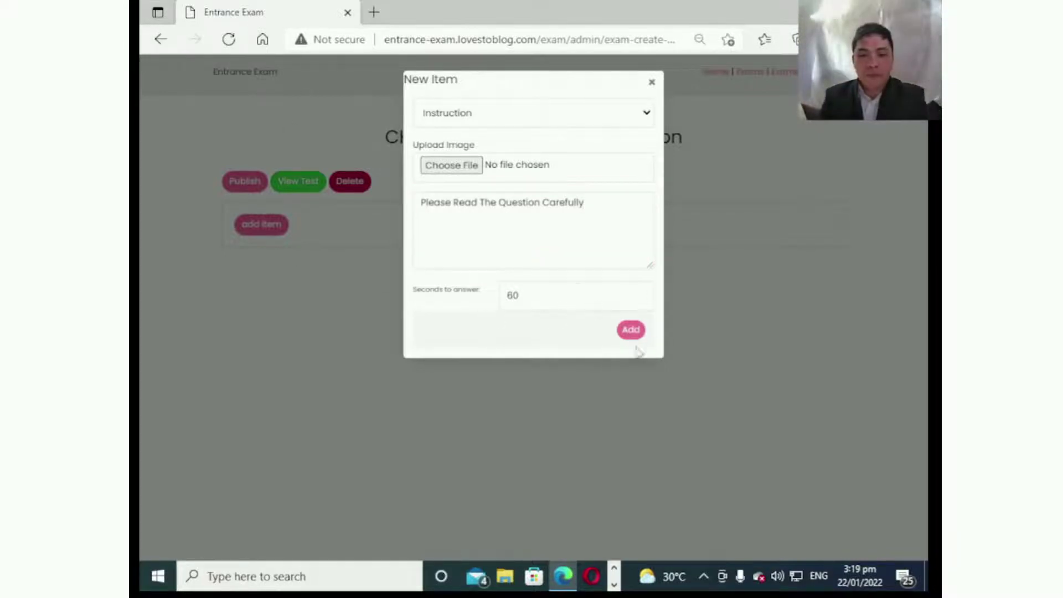
drag(574, 295, 425, 326)
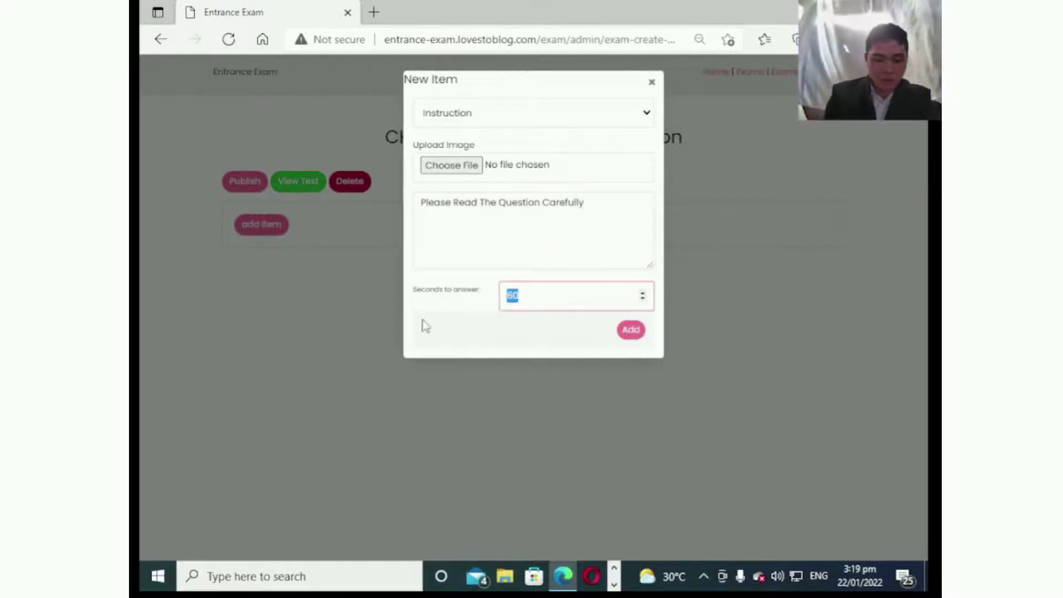
text(10)
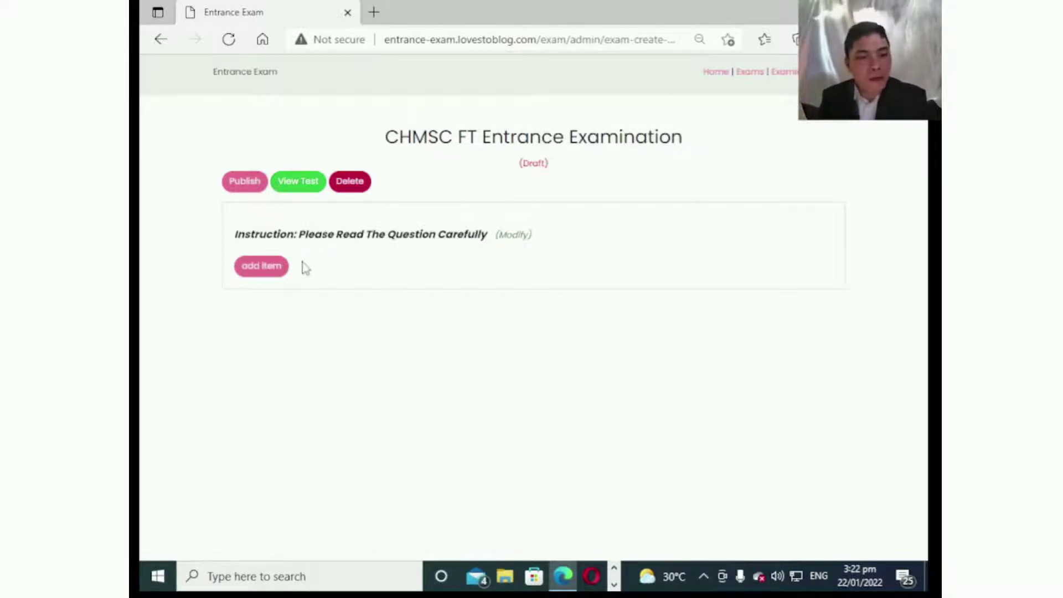
Add a question item reading 'Who is the current President of the Philippines'.
click(278, 275)
click(464, 117)
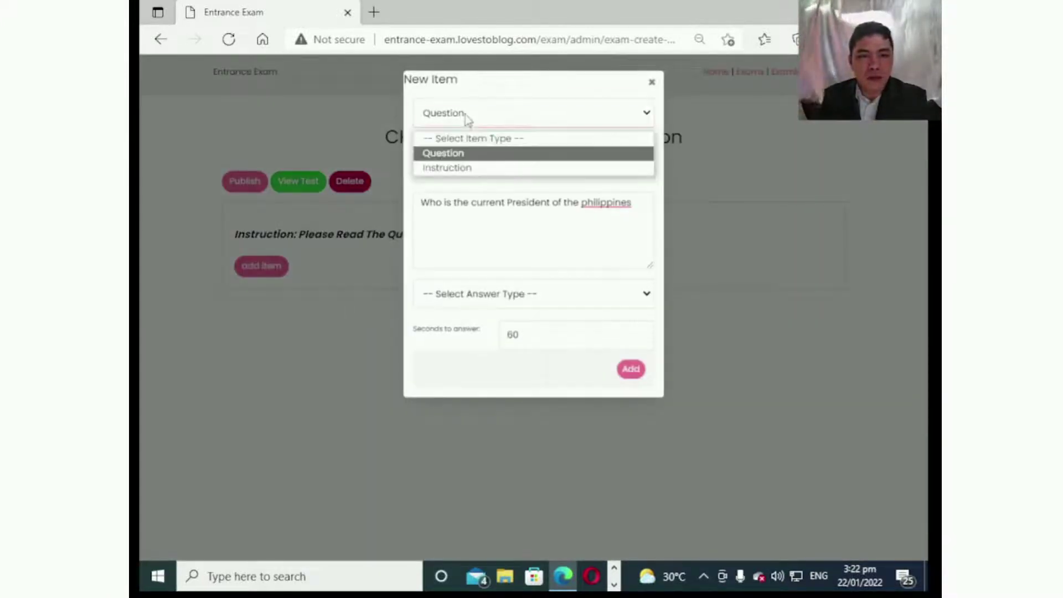
click(459, 155)
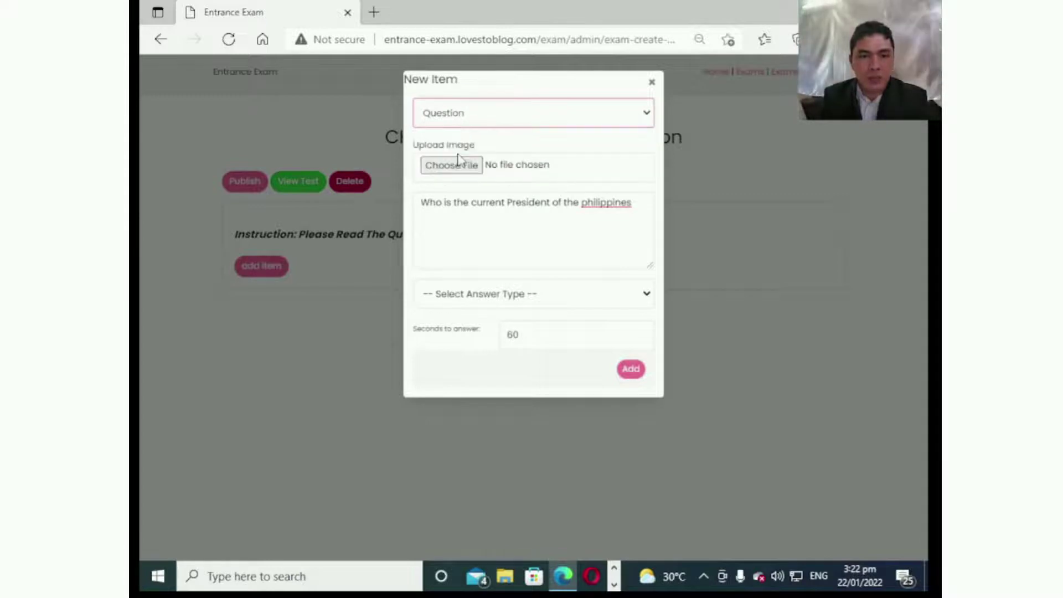
click(494, 235)
drag(648, 202, 419, 204)
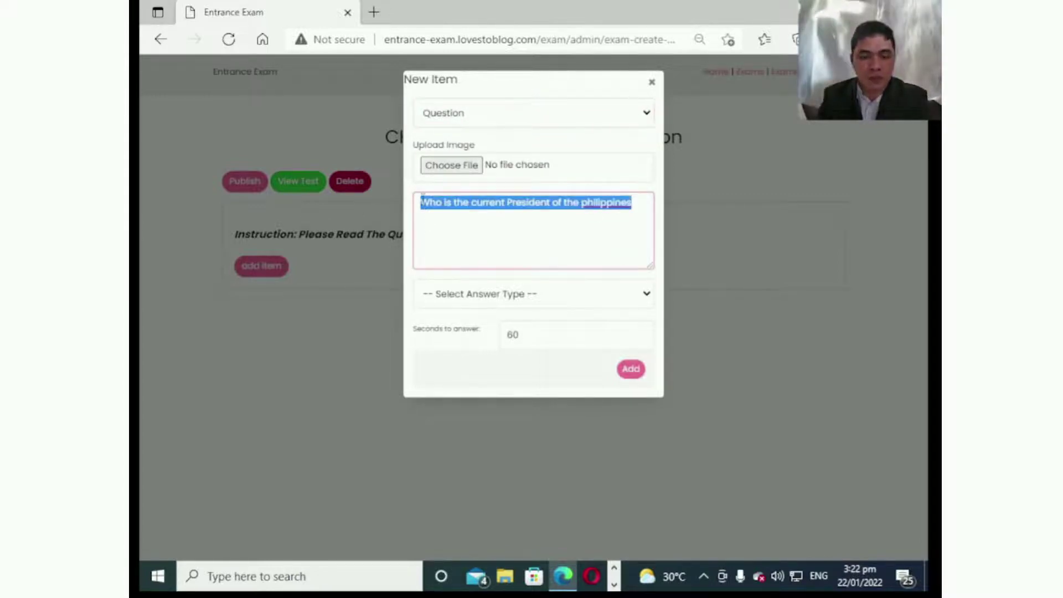
text(Whos is)
key(BackSpace)
key(BackSpace)
key(BackSpace)
key(BackSpace)
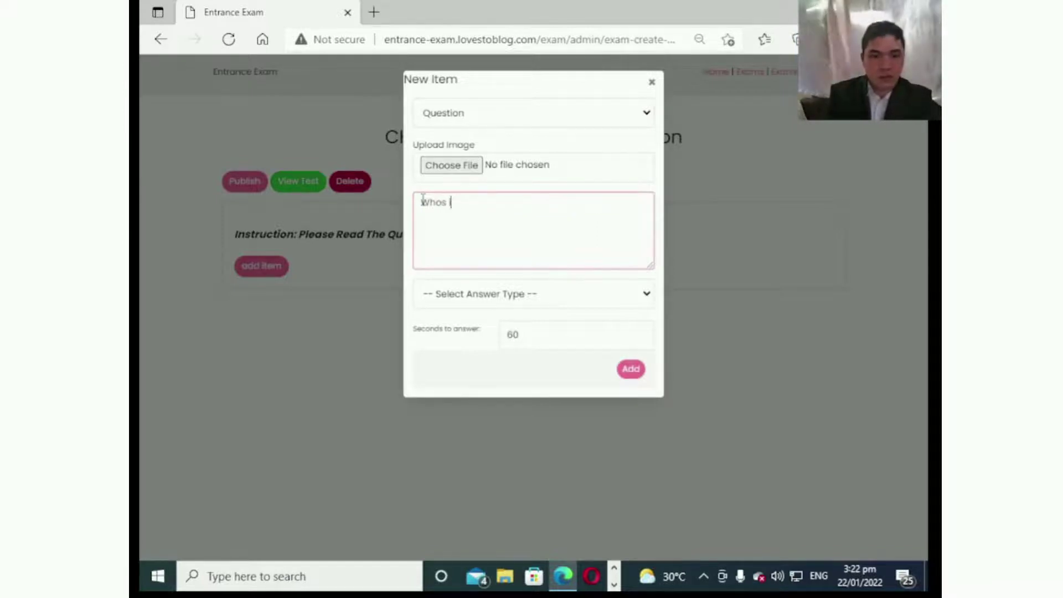
text(is the c)
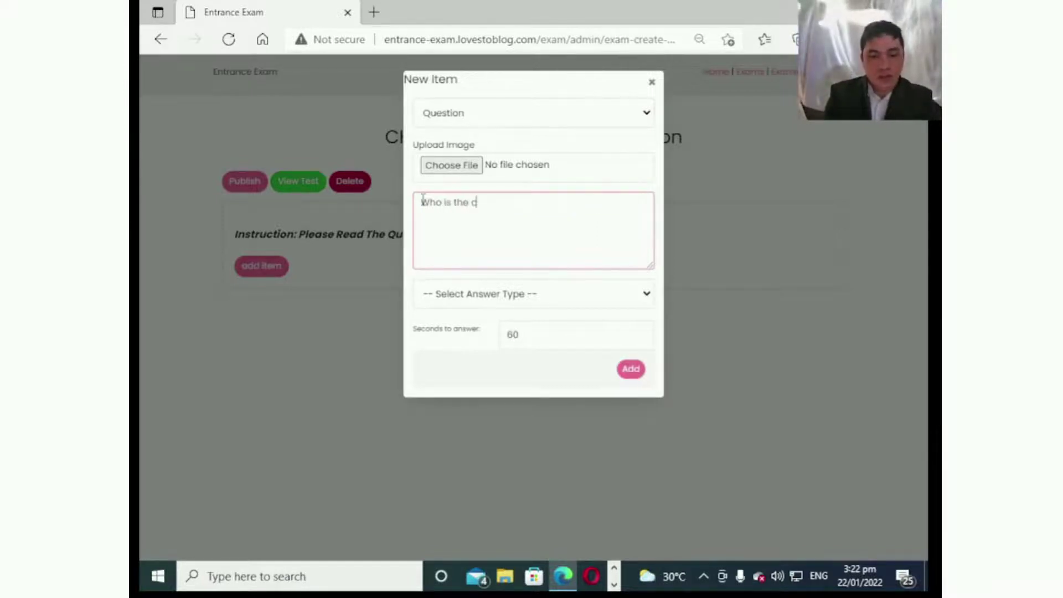
text(urrent )
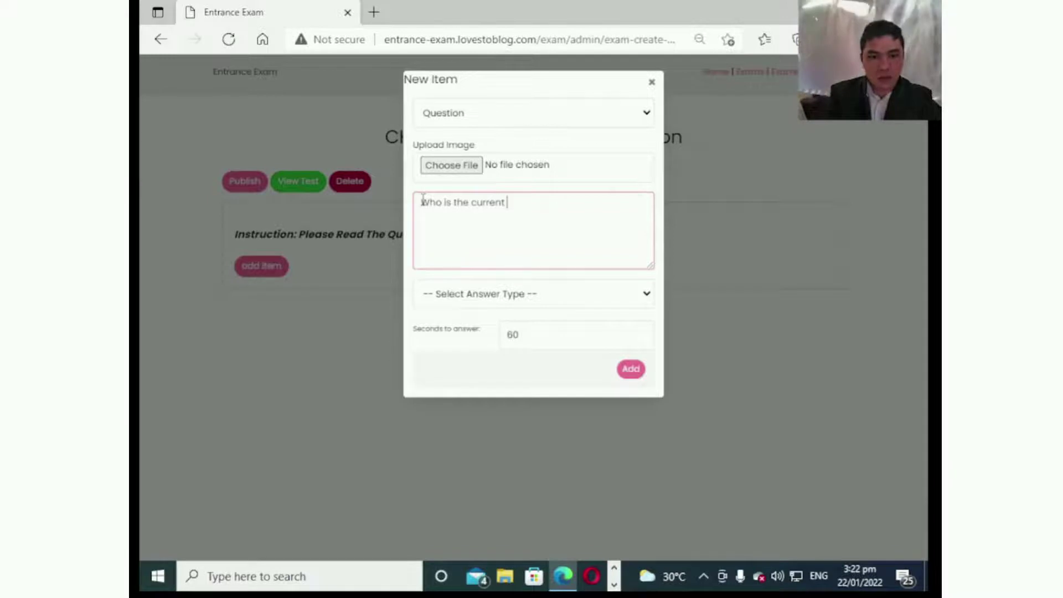
text(President odf)
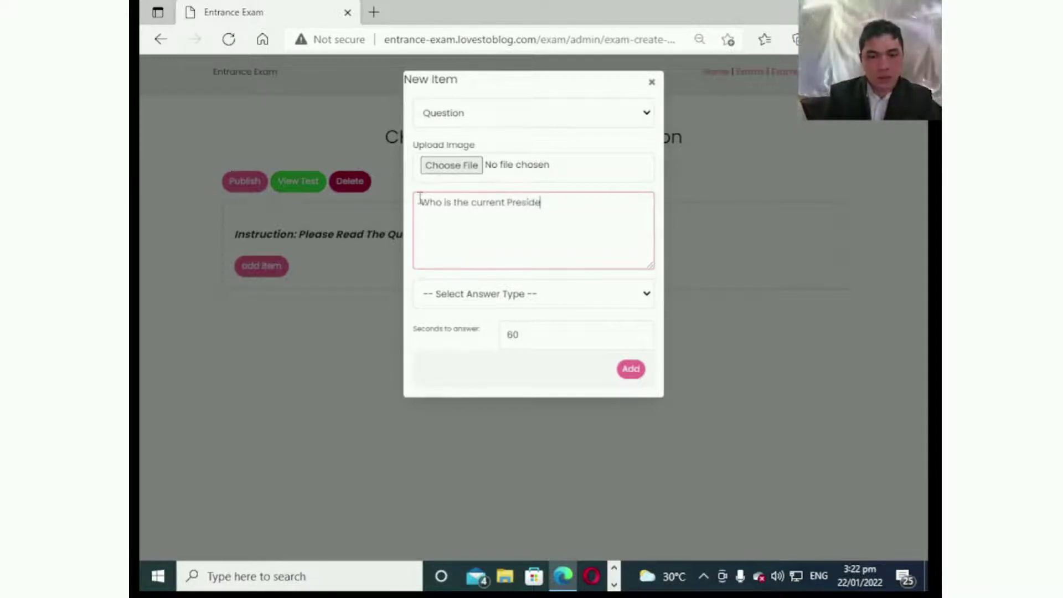
key(BackSpace)
key(BackSpace)
text(f th)
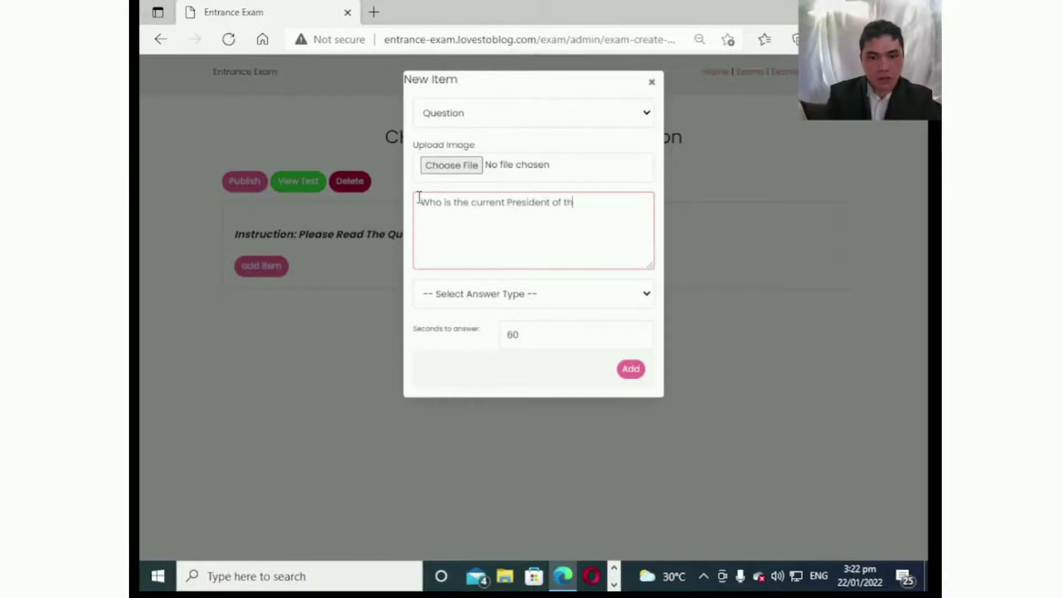
text(e Philippines)
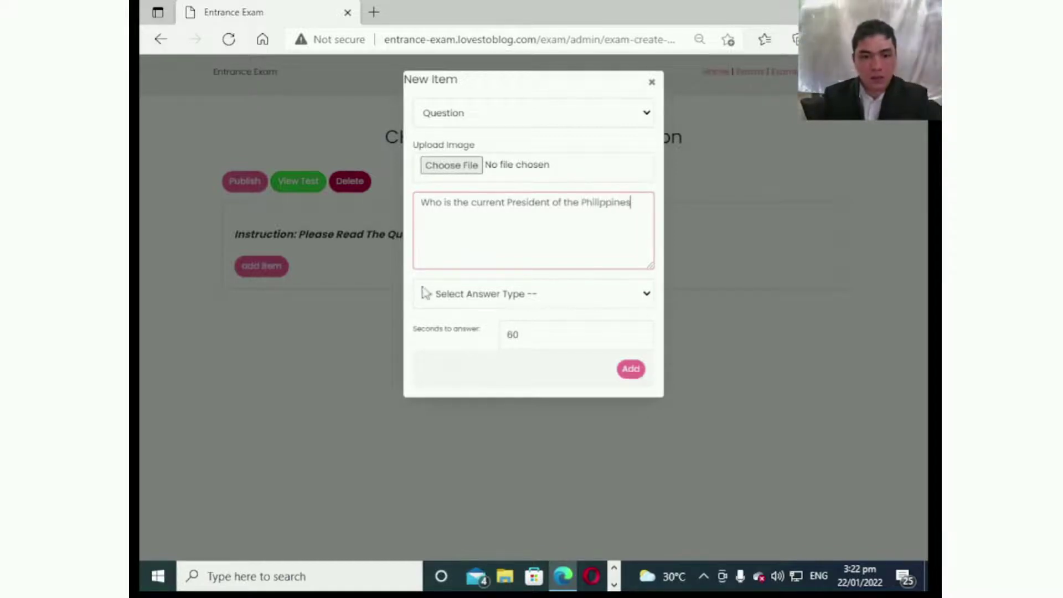
Make it an Identification question with 50 seconds to answer and add it.
click(520, 303)
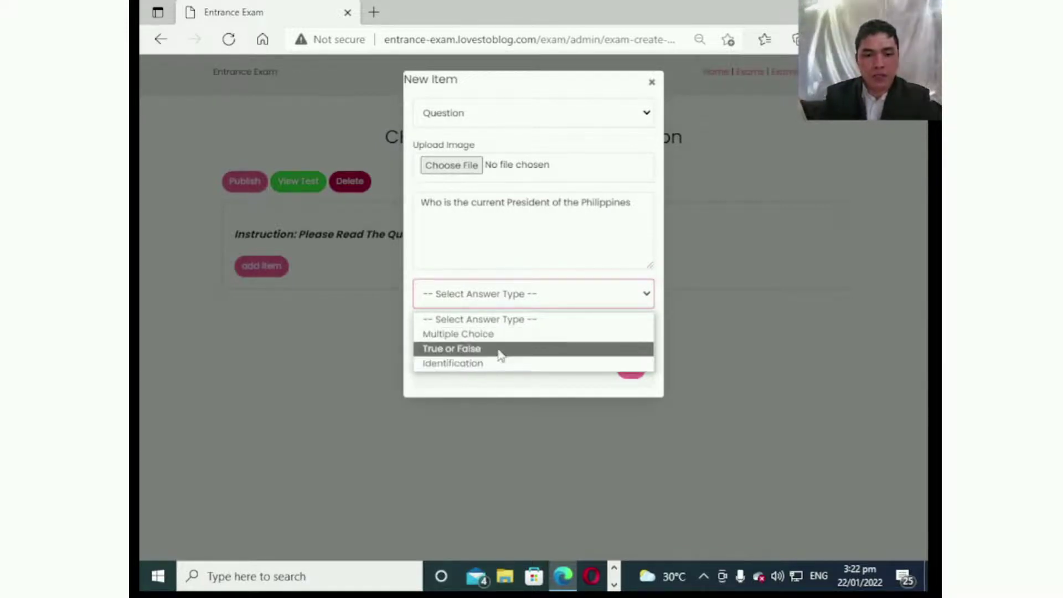
click(459, 367)
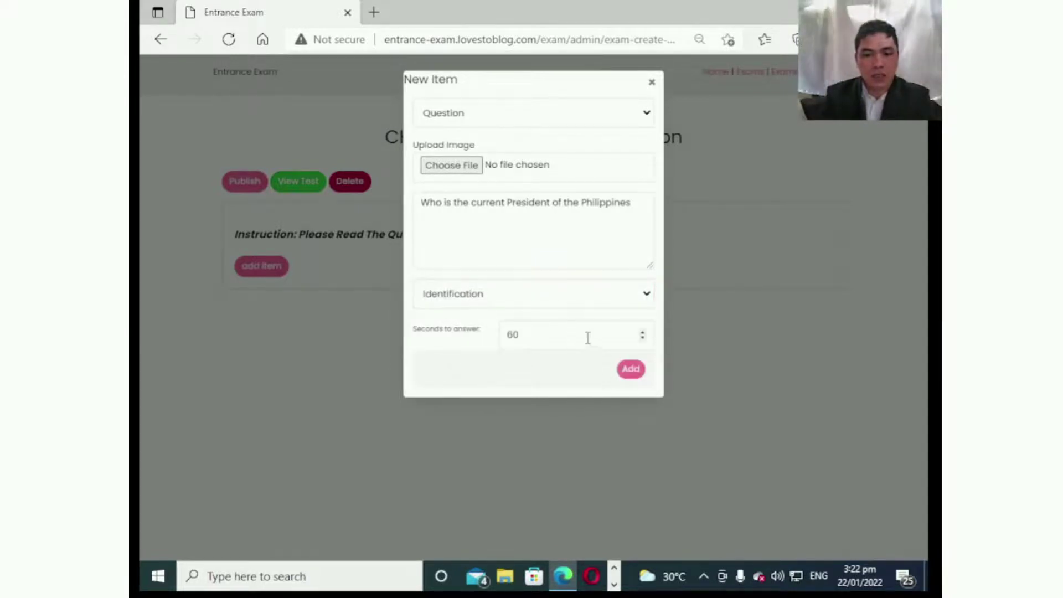
click(586, 336)
drag(586, 336, 398, 375)
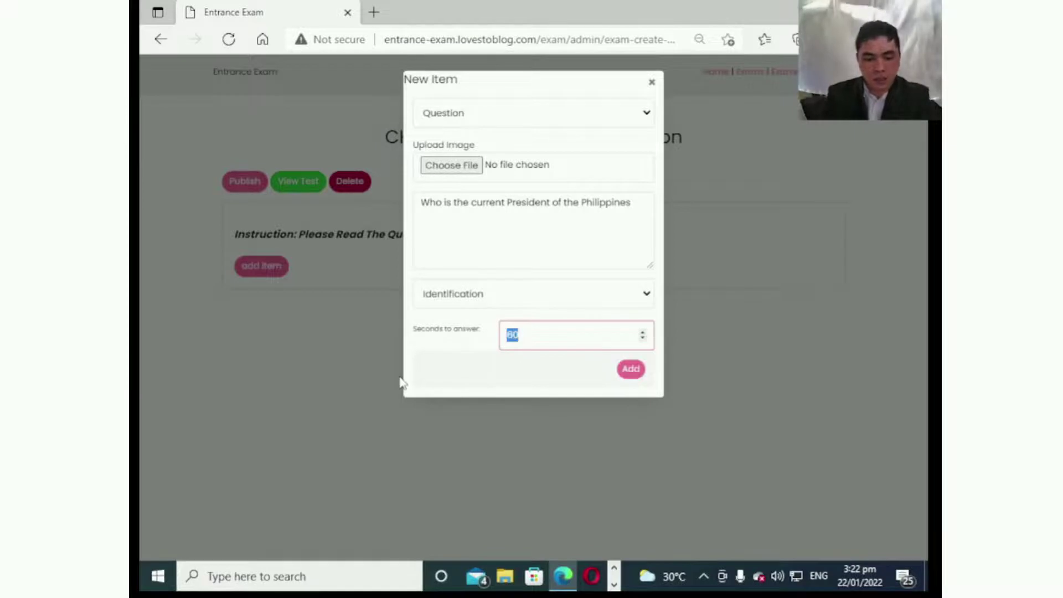
text(50)
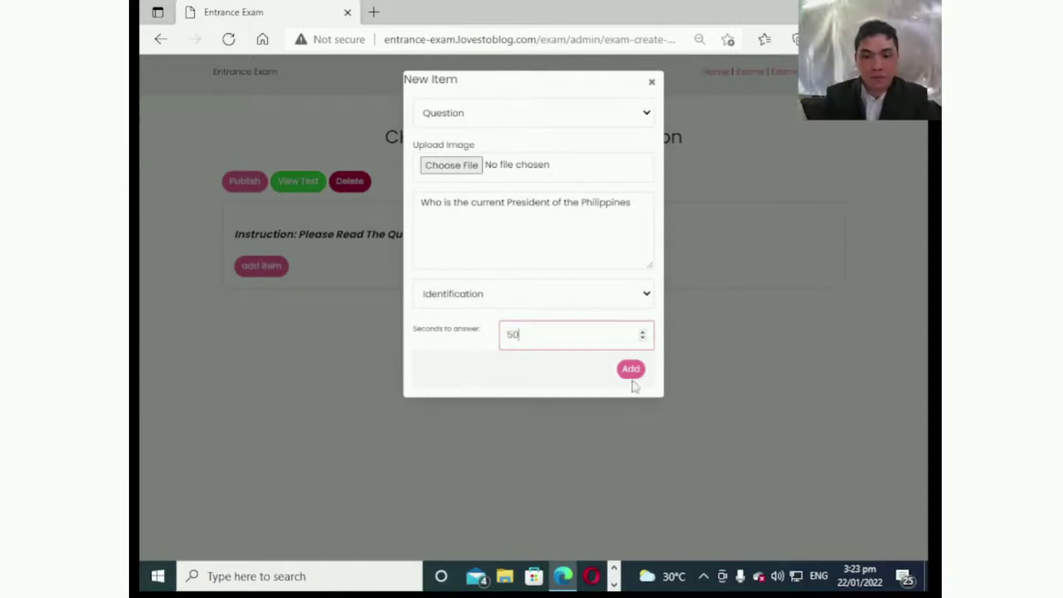
click(630, 370)
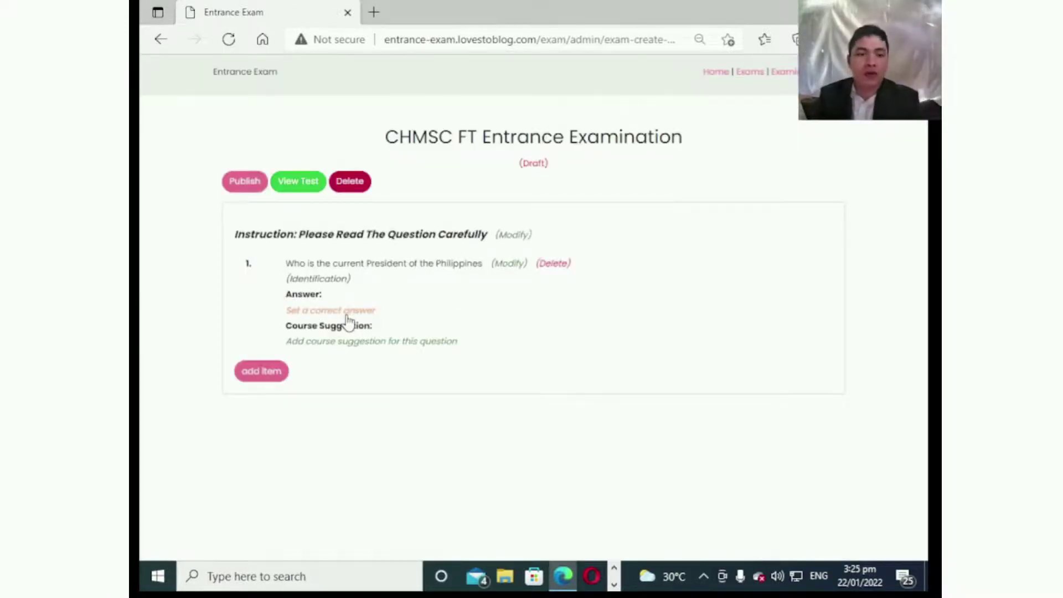
Set question 1's correct answer to the President's full name.
click(356, 310)
click(501, 123)
text(R)
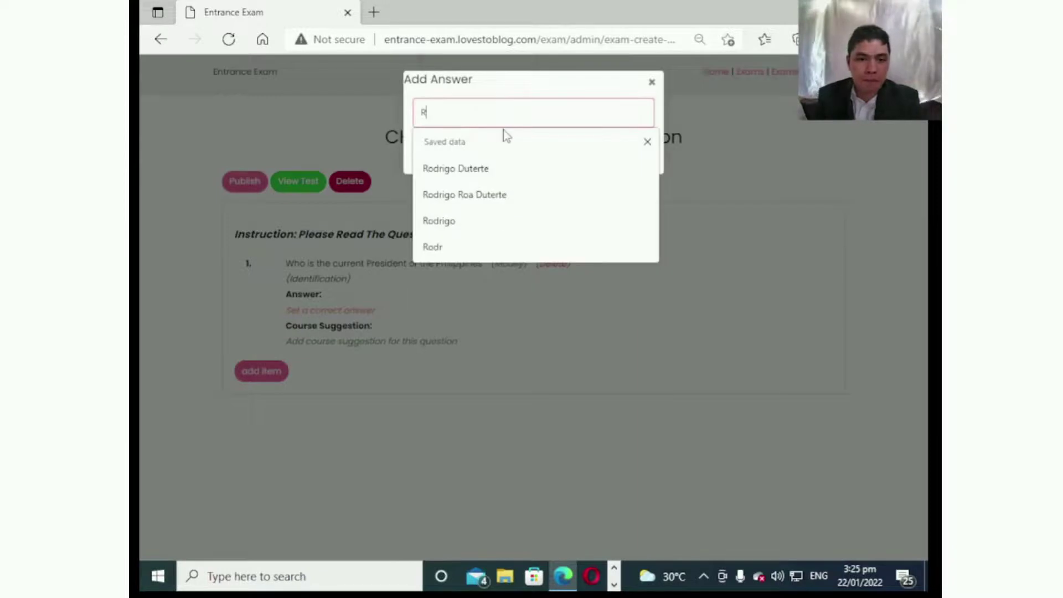
text(odri)
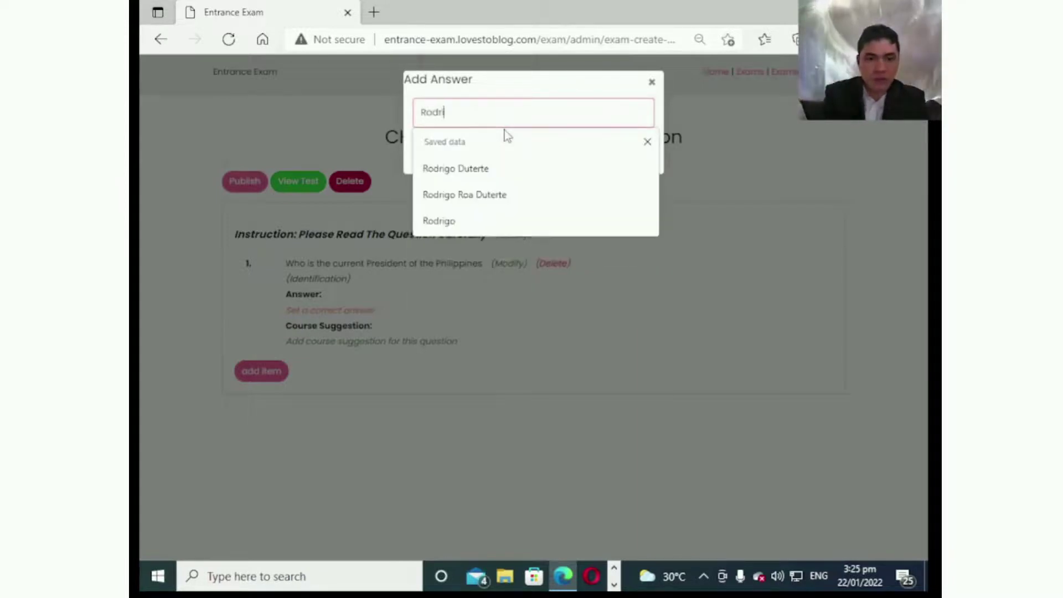
text(go Ro)
text(ja )
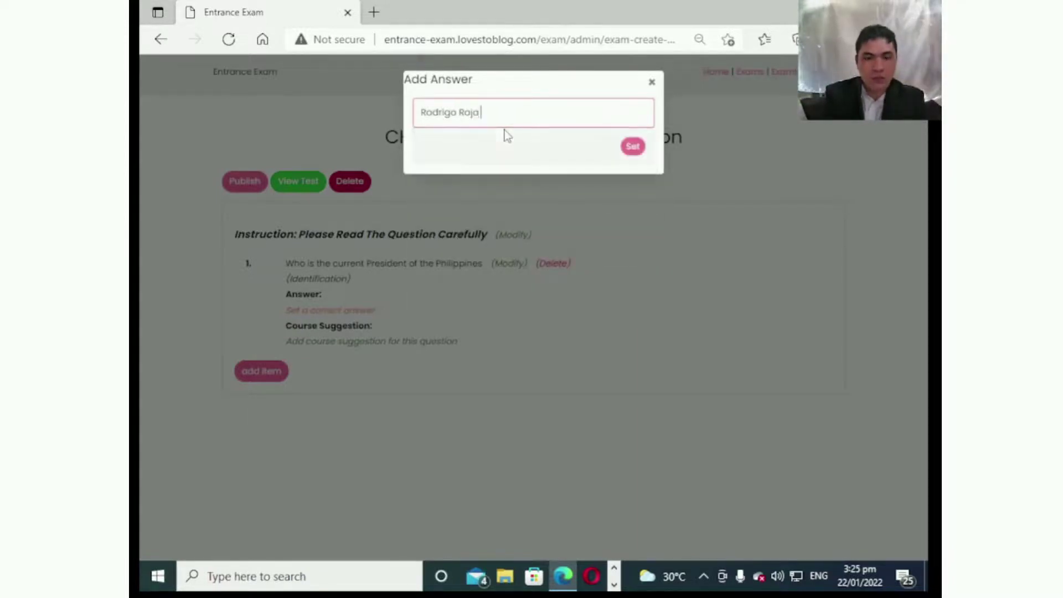
text(Duter)
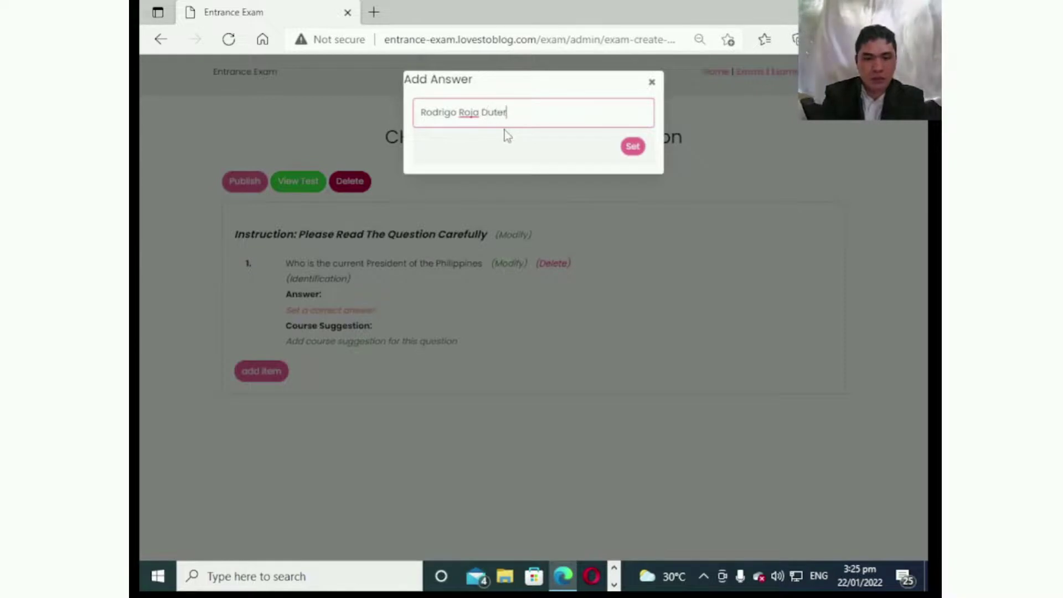
text(te)
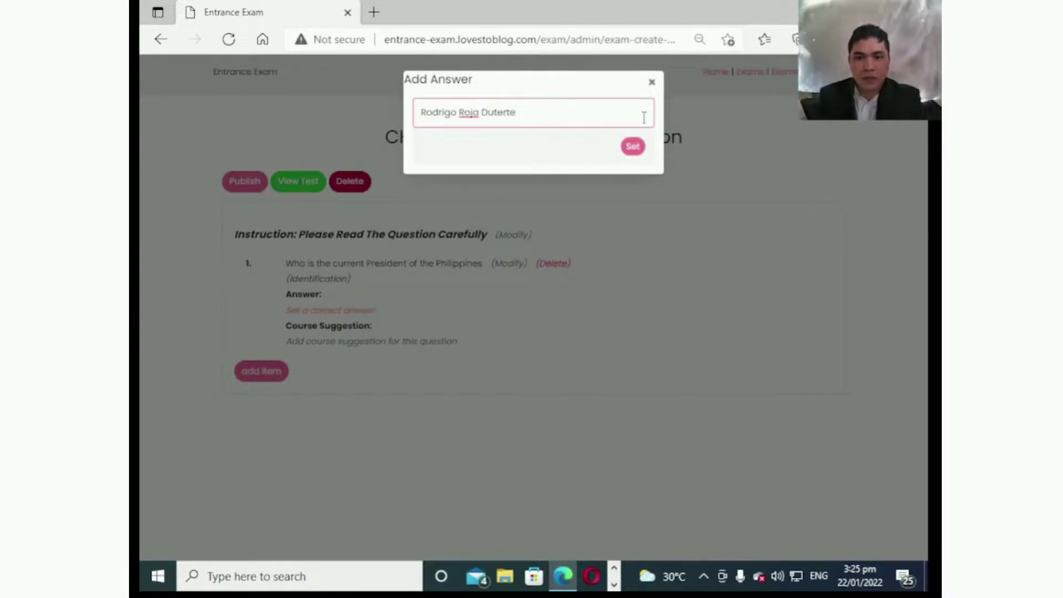
click(633, 149)
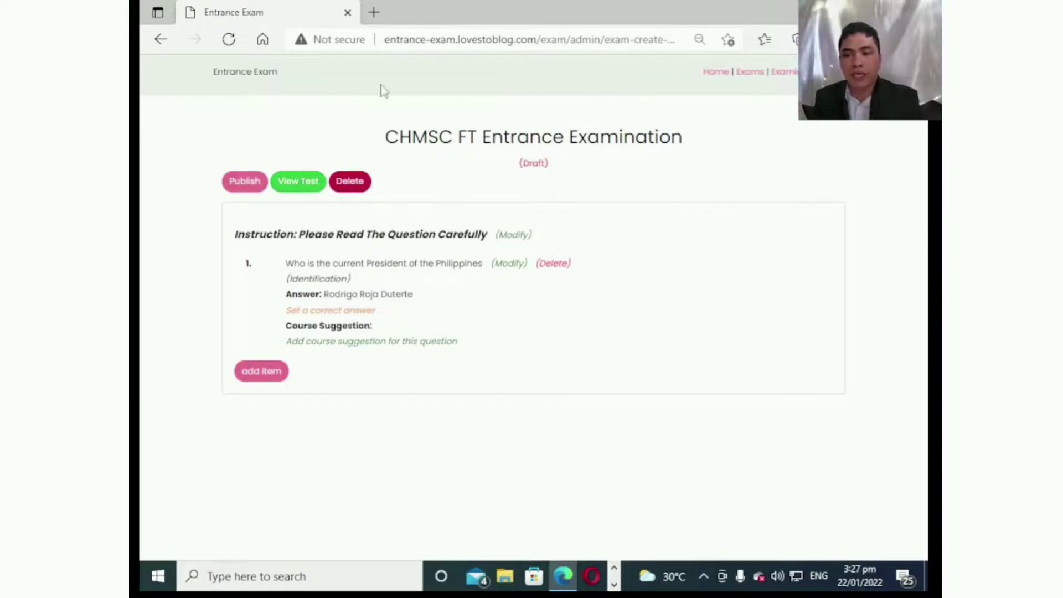
Publish the exam, then show the examinee result page scrolled up to the 94% score.
click(246, 182)
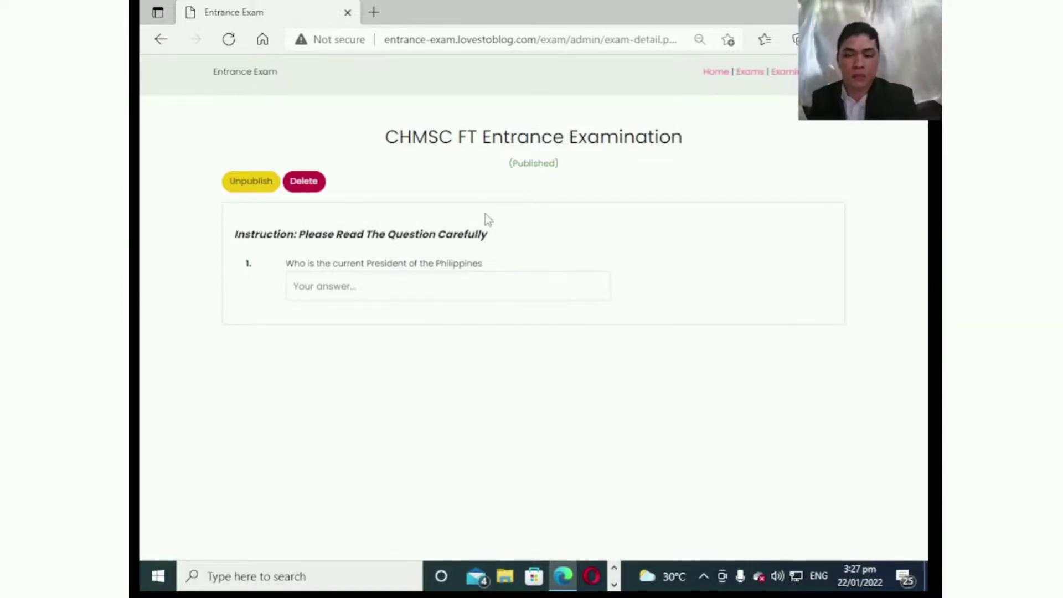
key(alt+Tab)
click(556, 318)
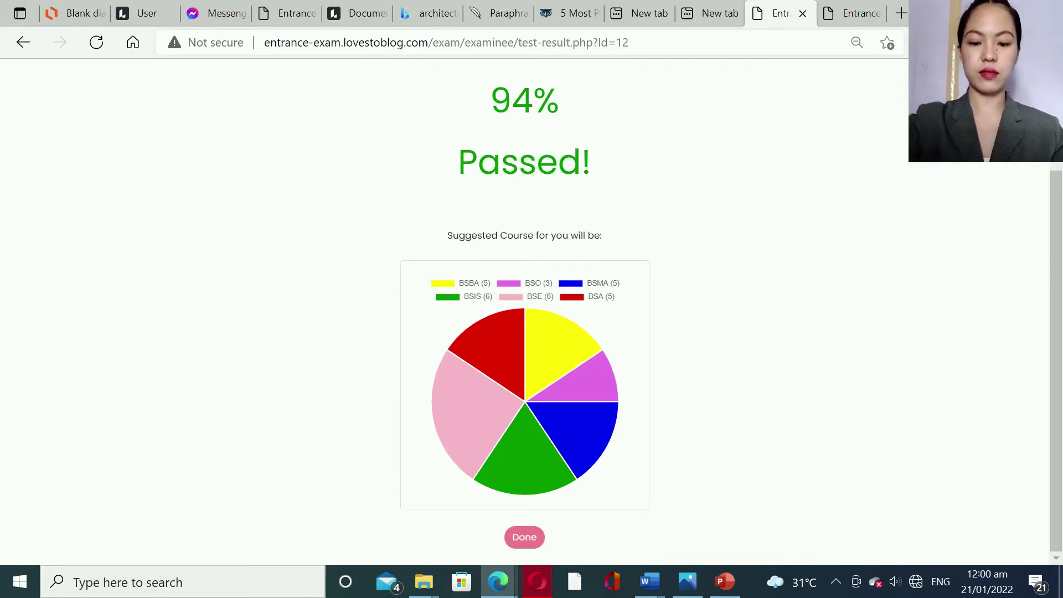
scroll(525, 310, up, 2)
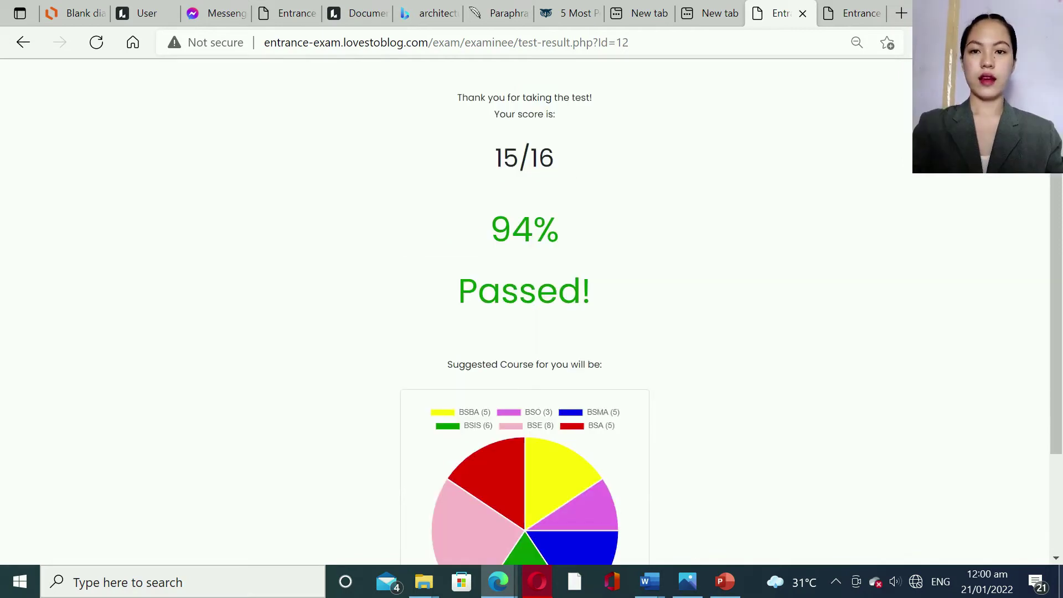